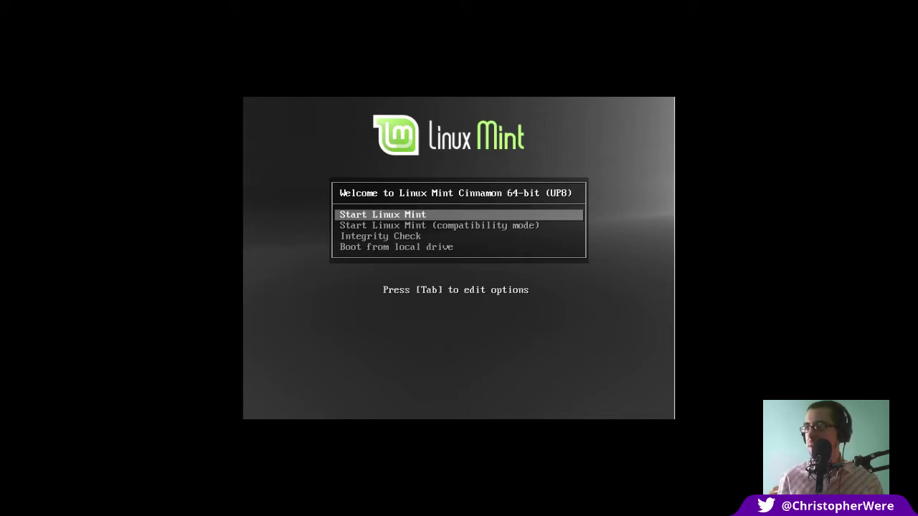
Start the default live Linux Mint session from the boot menu
key(Return)
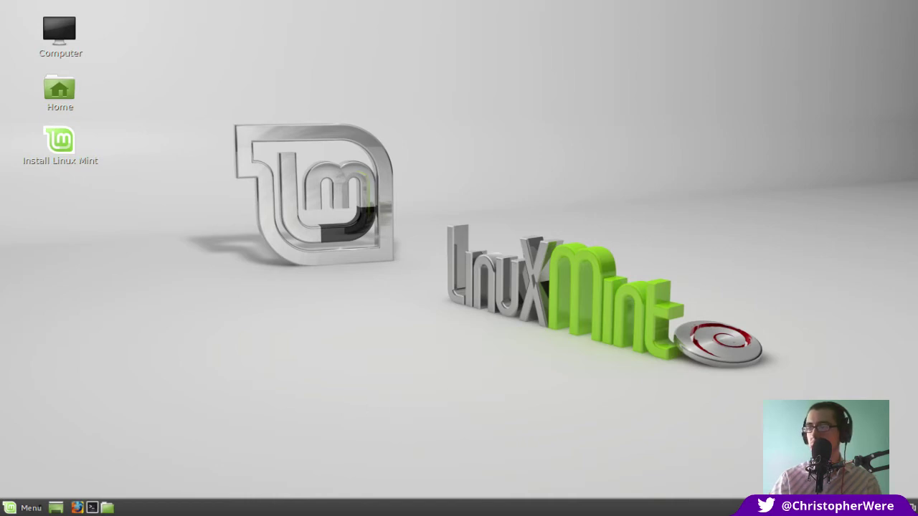
click(37, 507)
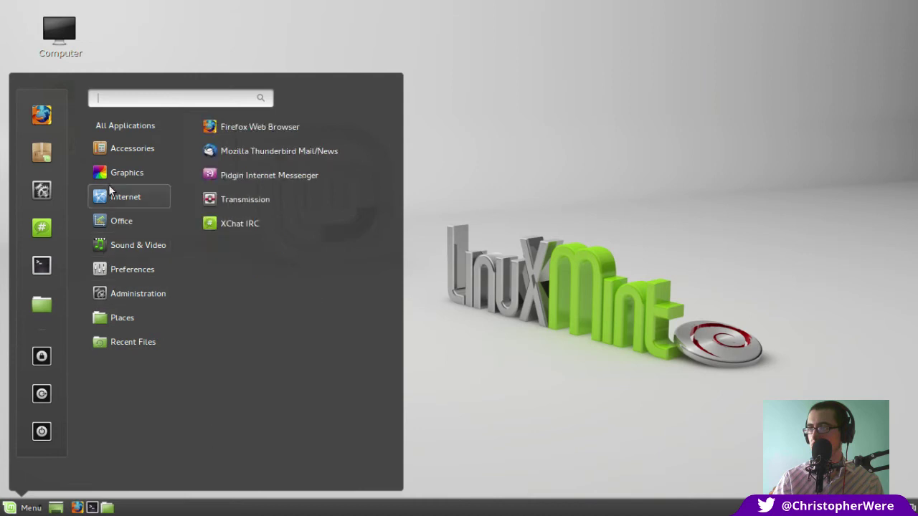
mouse_move(124, 158)
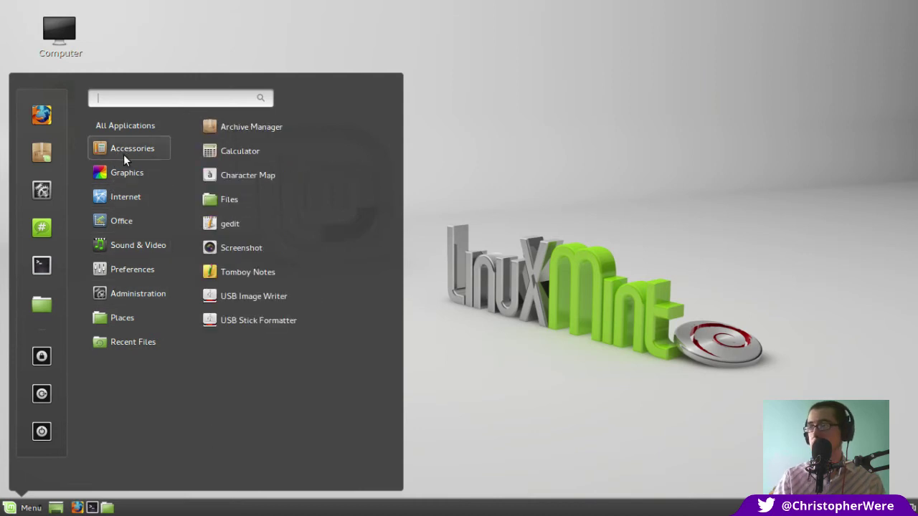
mouse_move(120, 201)
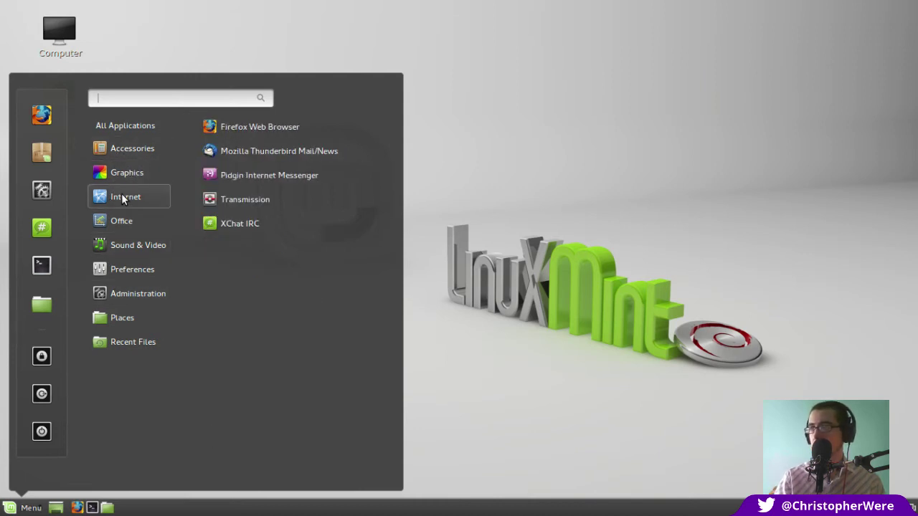
mouse_move(120, 222)
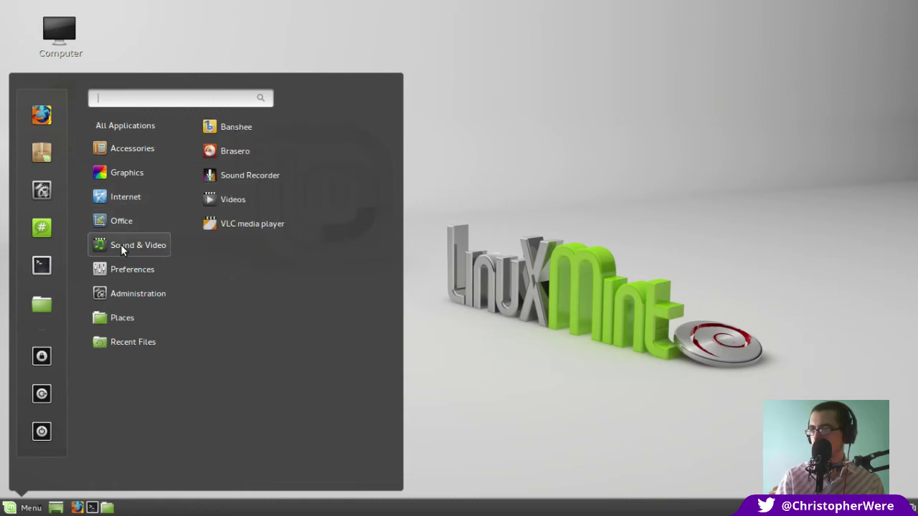
mouse_move(120, 263)
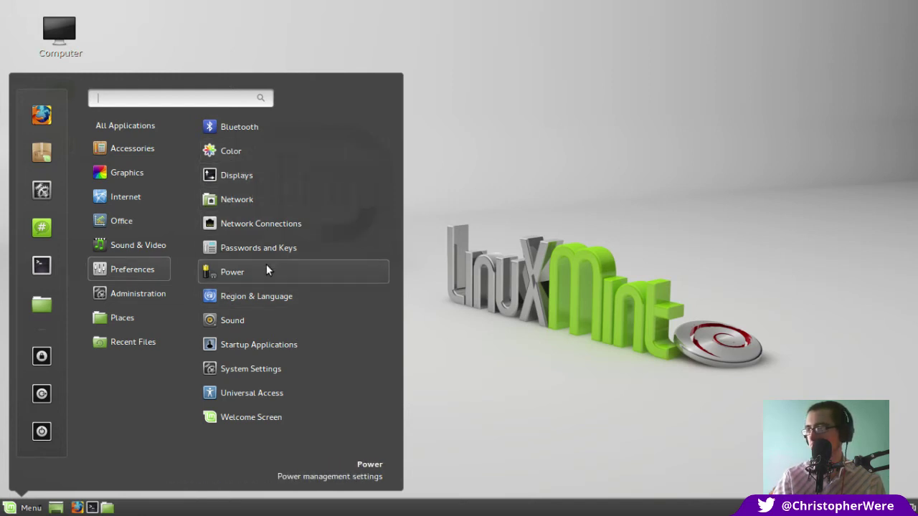
mouse_move(135, 297)
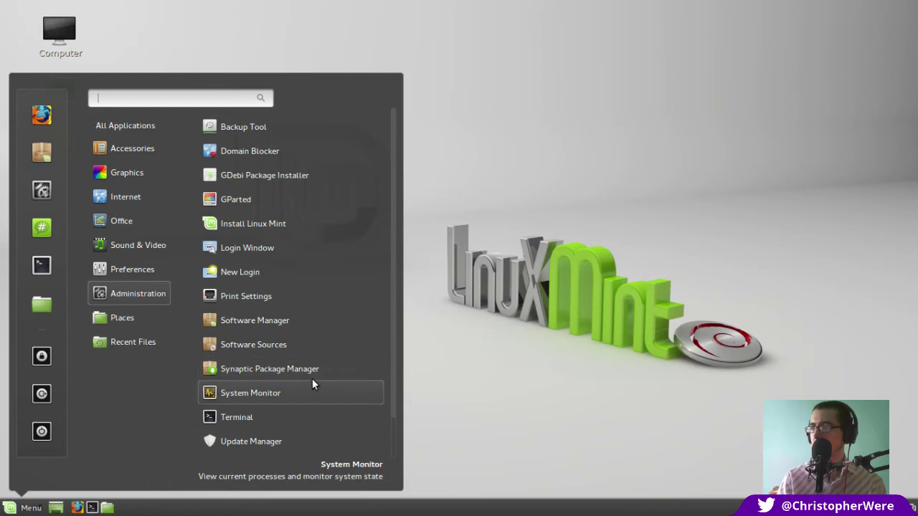
click(651, 226)
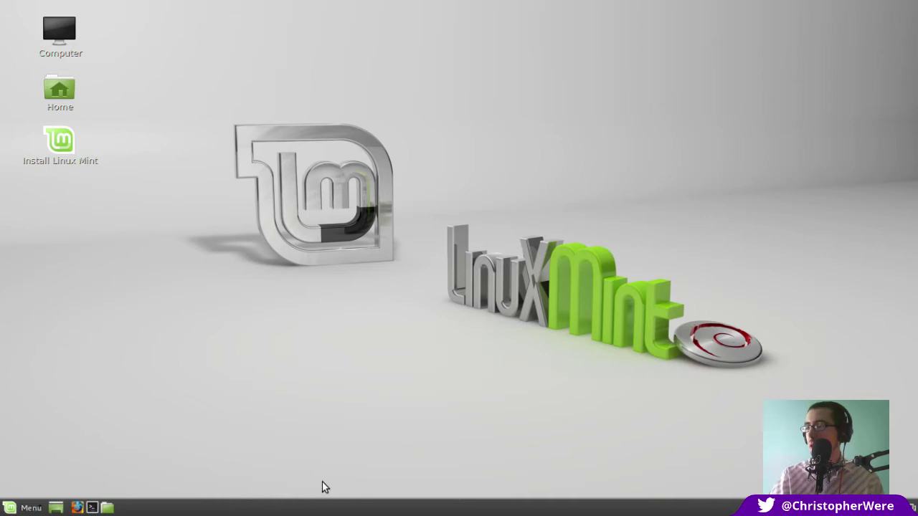
click(23, 508)
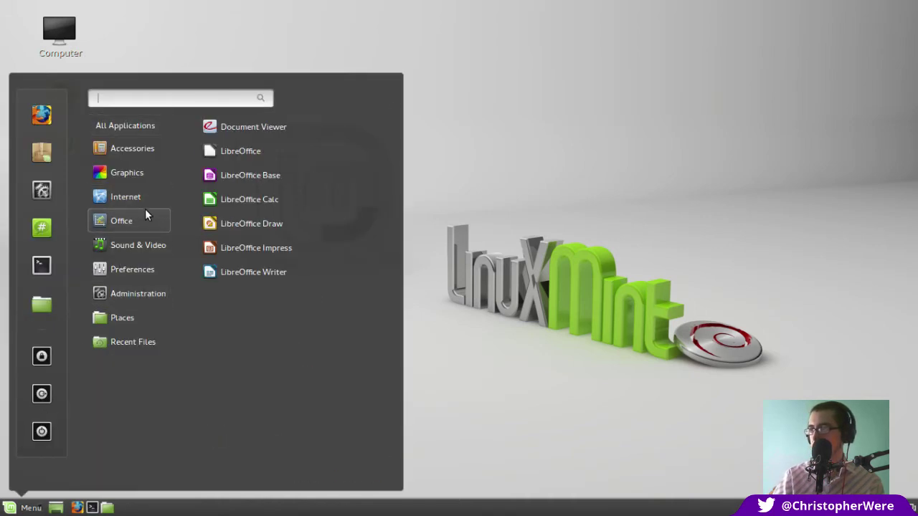
click(706, 160)
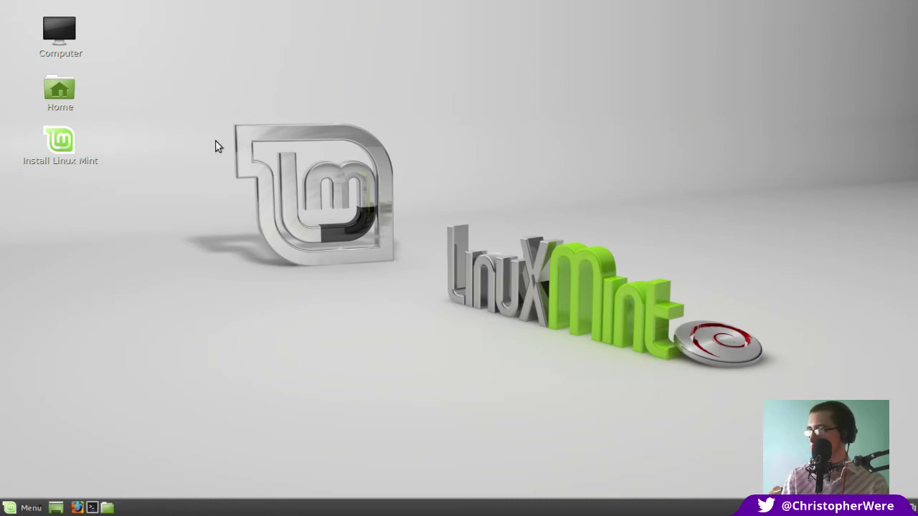
Launch the installer and accept English (United Kingdom) language and Europe/London timezone
double_click(61, 141)
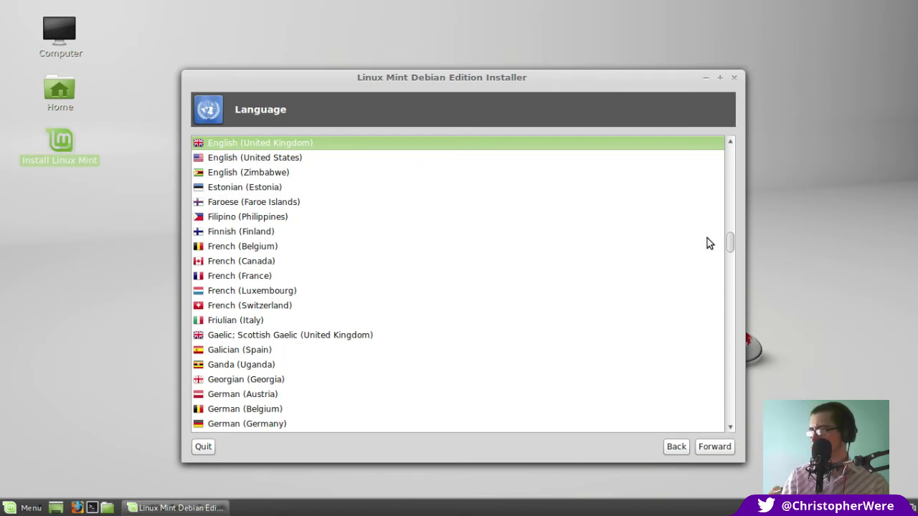
click(717, 445)
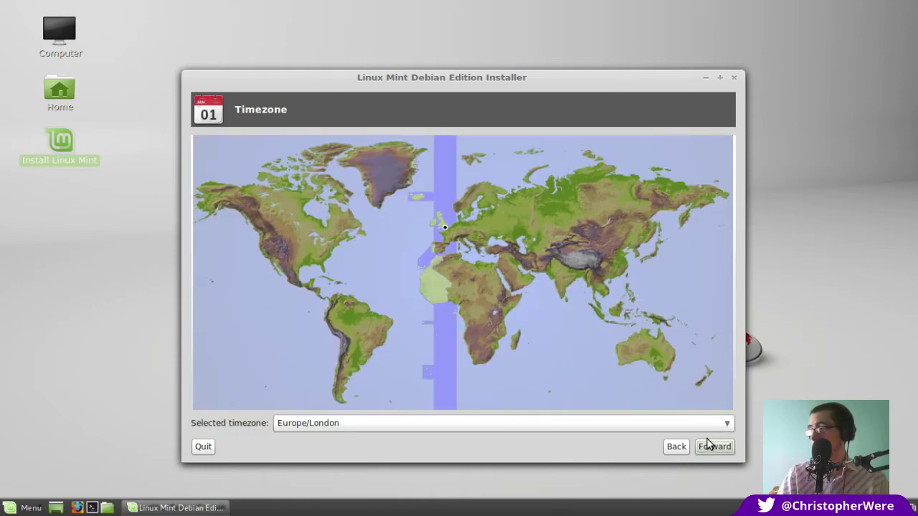
click(727, 447)
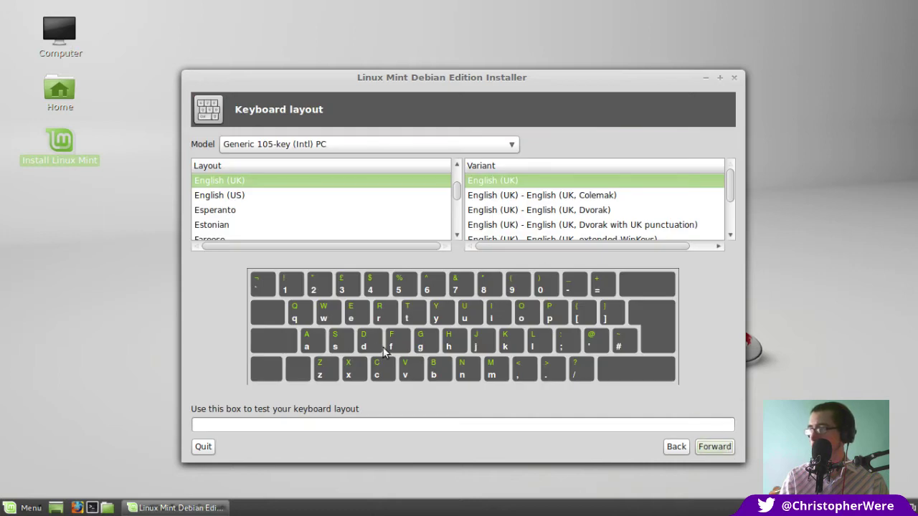
click(315, 428)
Accept the tested English (UK) keyboard layout and enter the user's full name
text(@@)
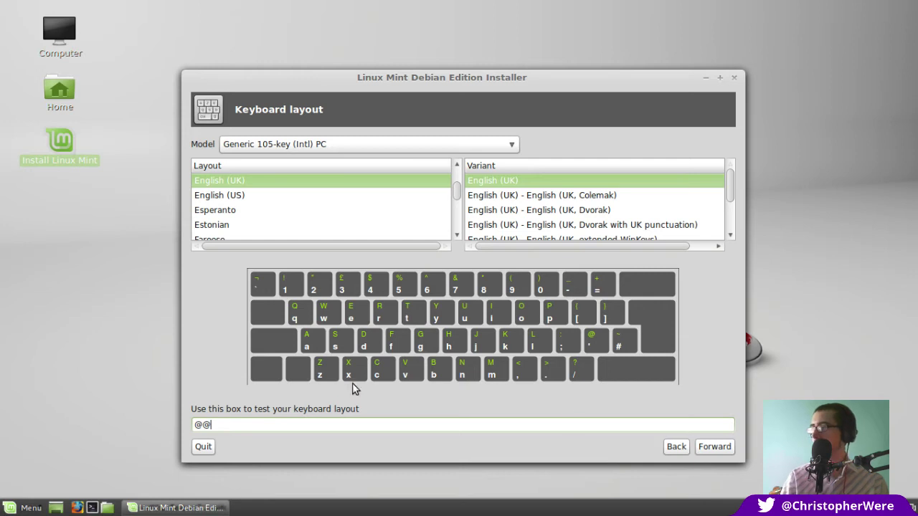
click(721, 447)
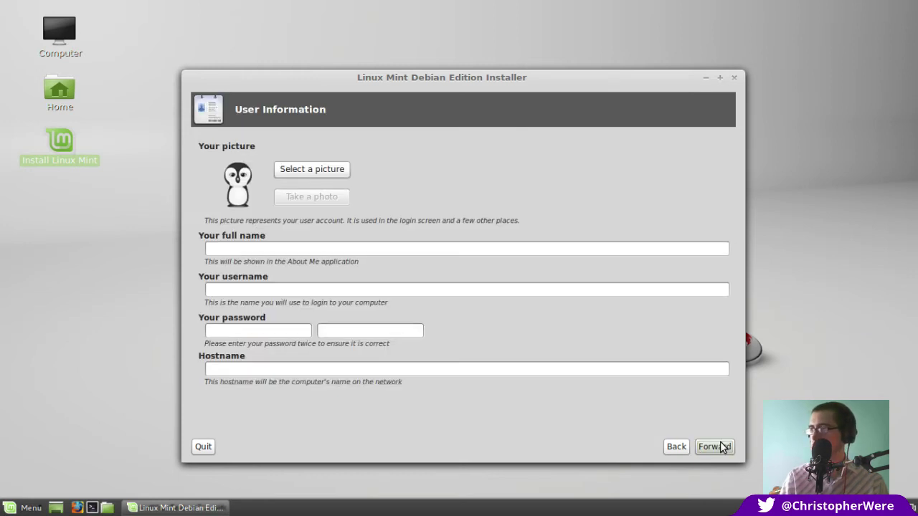
click(598, 248)
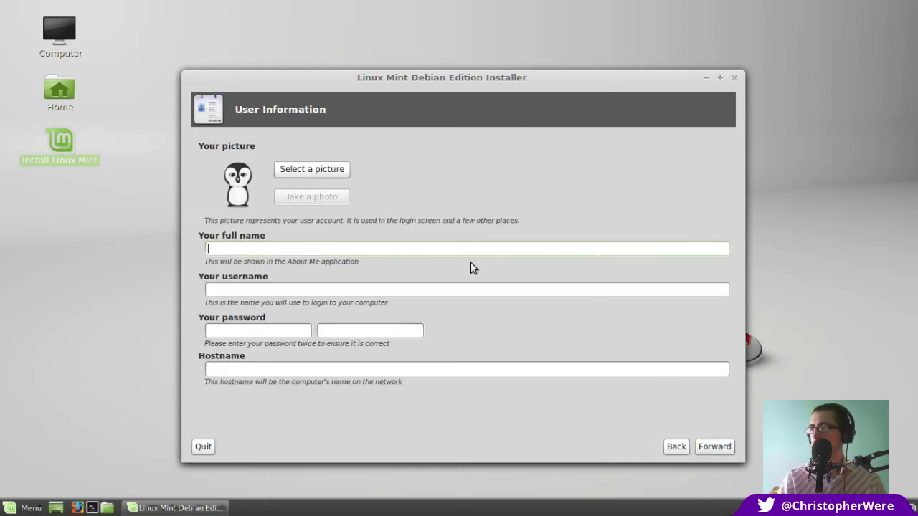
text(Christopher Were)
Enter the account password twice and hostname 'helloworld', then continue to the hard drive step
click(280, 331)
text(*****)
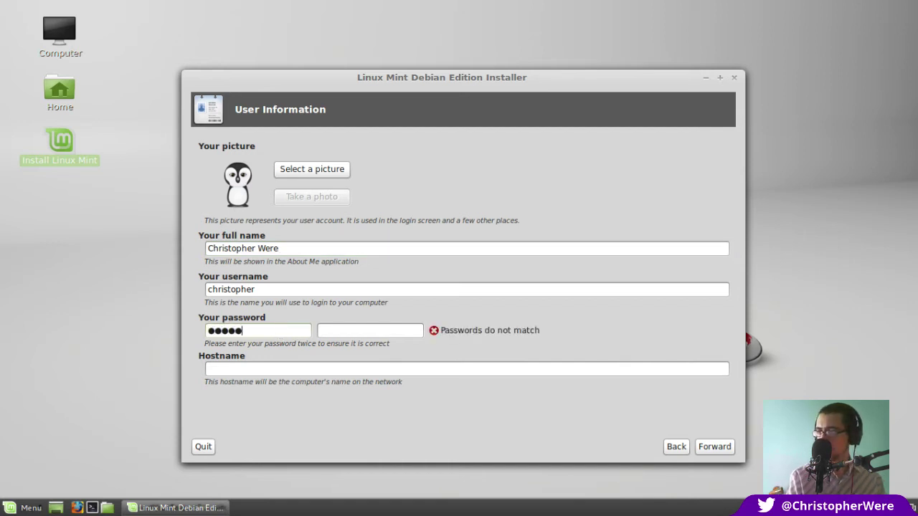
key(Tab)
text(*****)
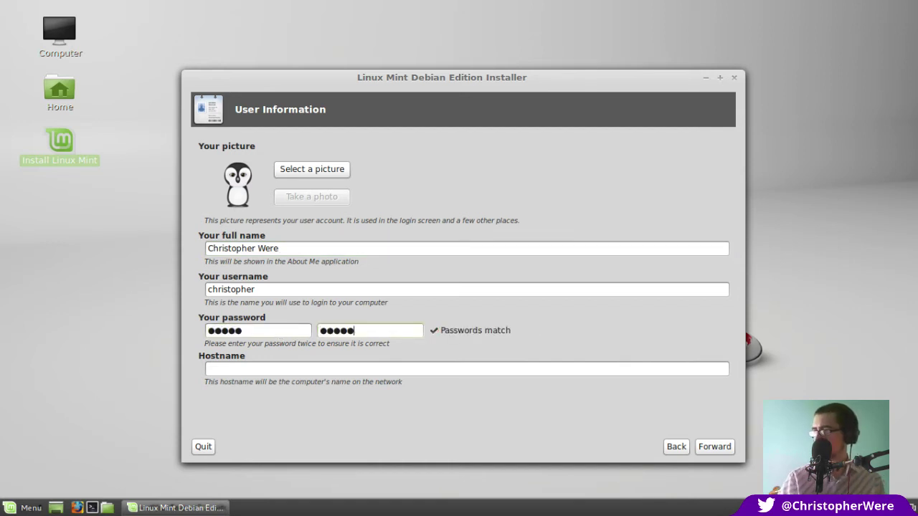
click(384, 370)
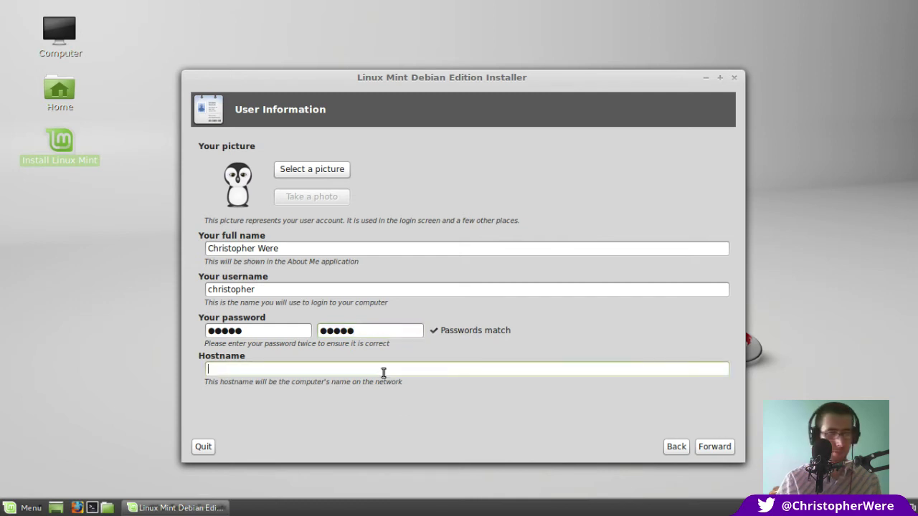
text(helloworld)
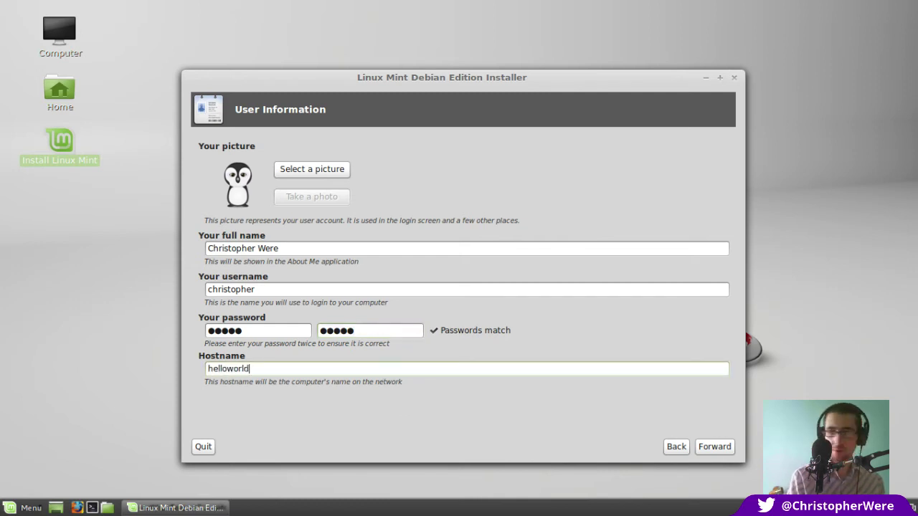
click(718, 446)
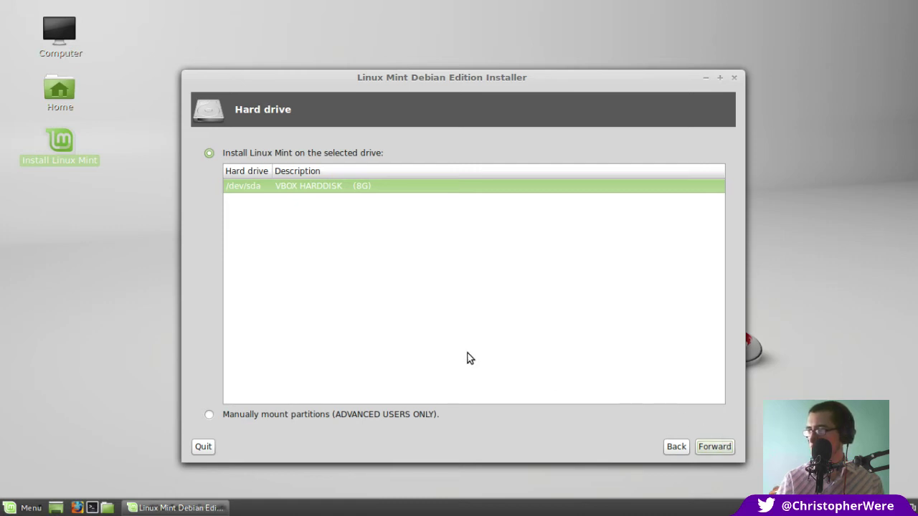
Choose to install on the whole /dev/sda VBOX HARDDISK and reach the Partitioning page
click(208, 415)
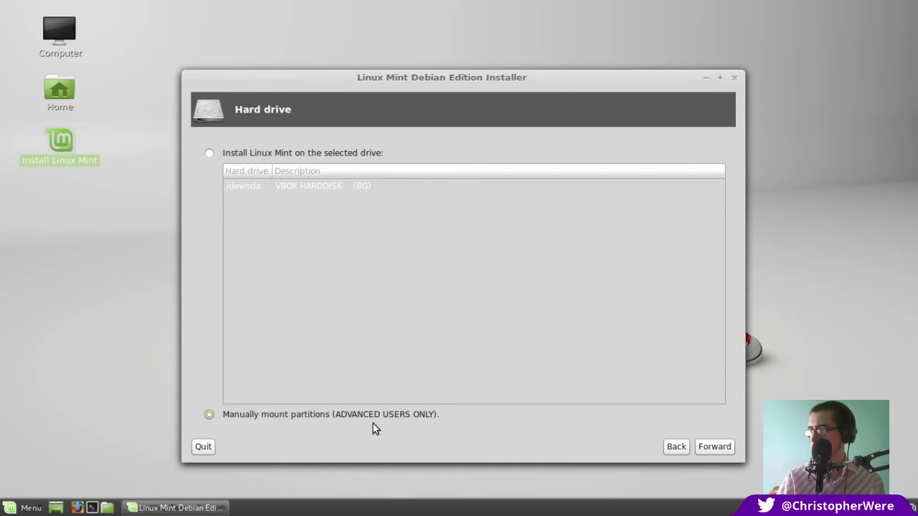
click(209, 154)
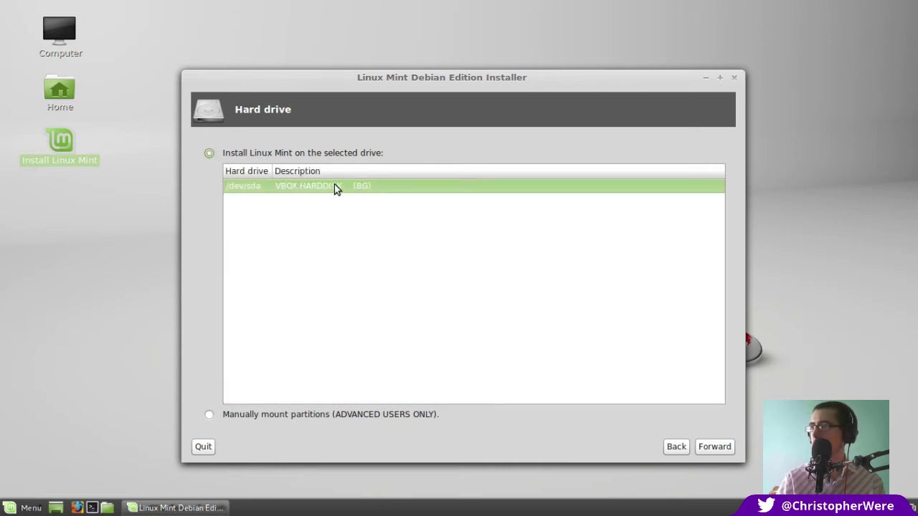
click(715, 447)
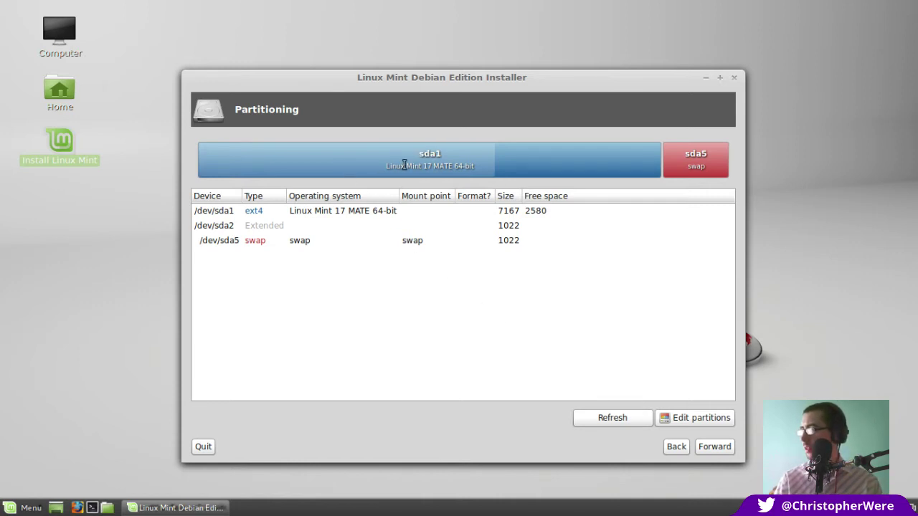
click(364, 214)
click(685, 447)
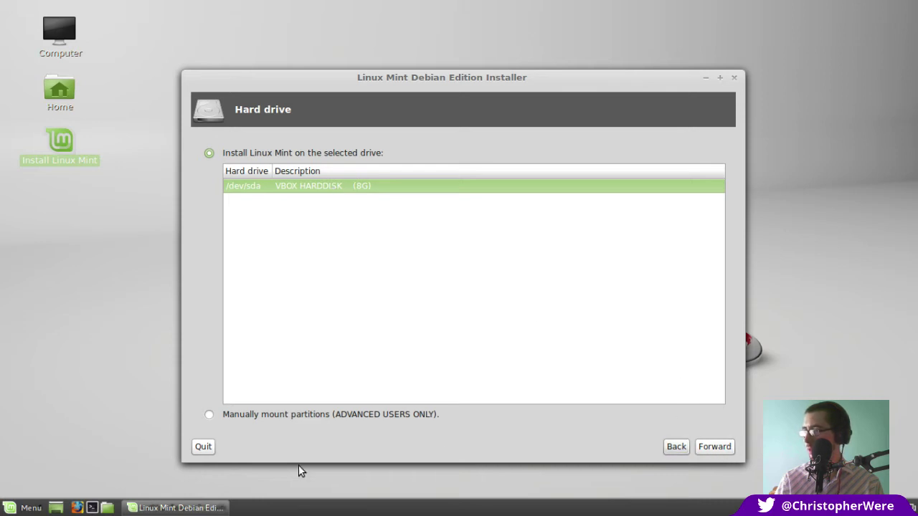
click(718, 446)
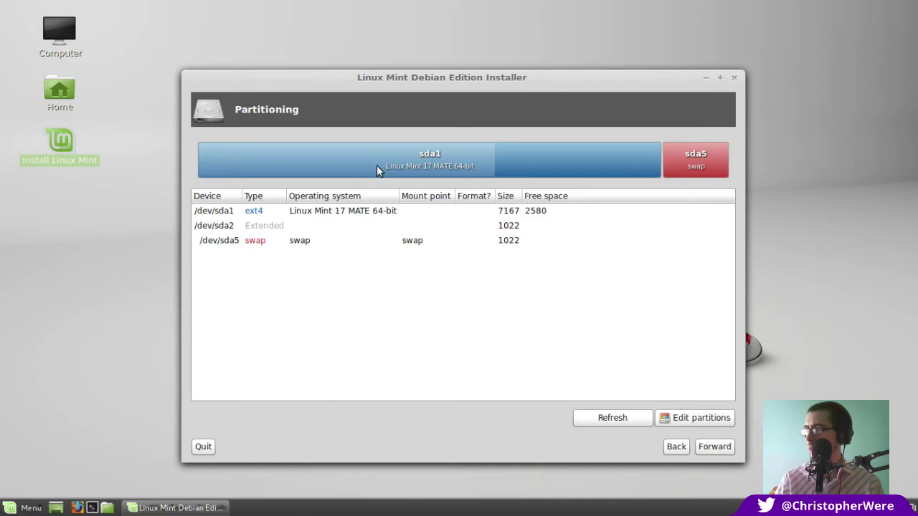
Assign /dev/sda1 to mount point / with ext4 formatting, leaving /dev/sda5 as swap
click(346, 212)
right_click(345, 211)
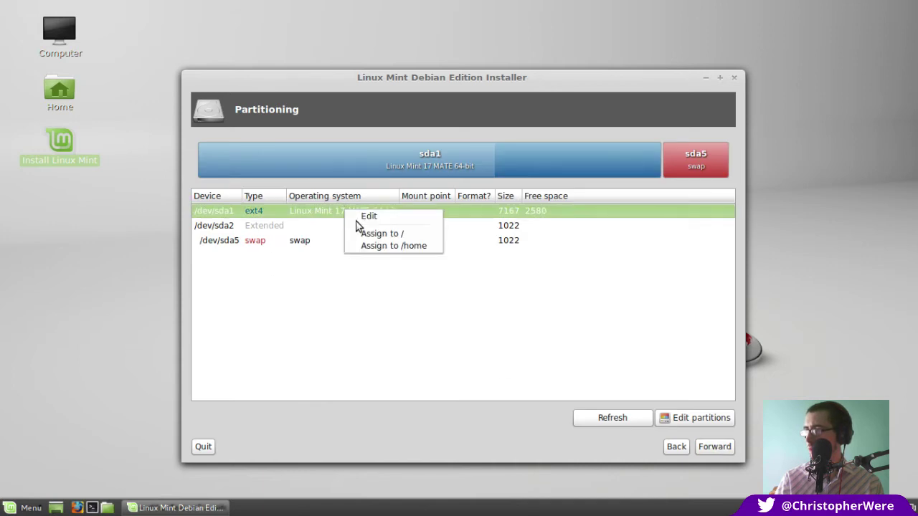
click(251, 310)
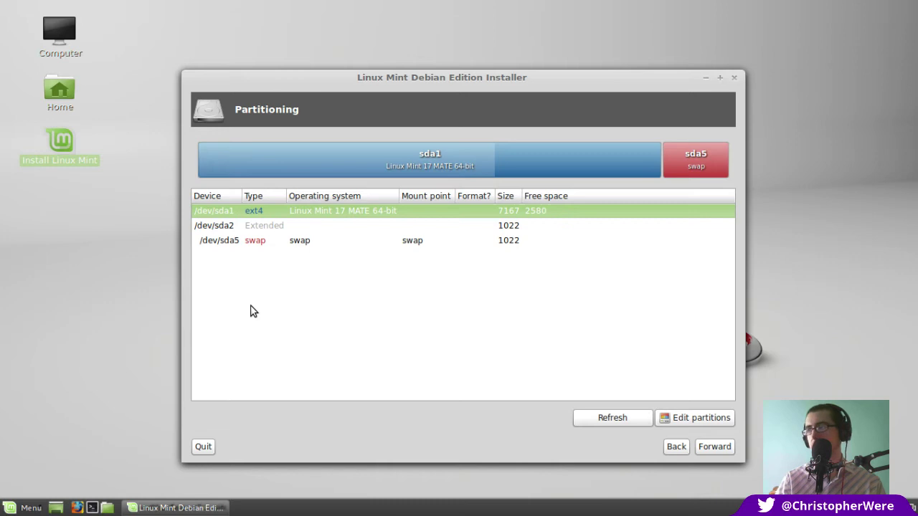
right_click(331, 212)
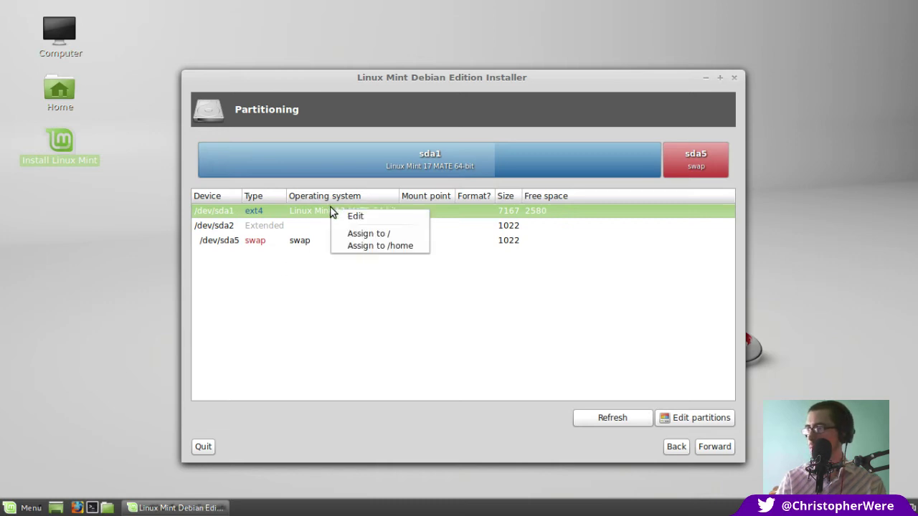
click(364, 230)
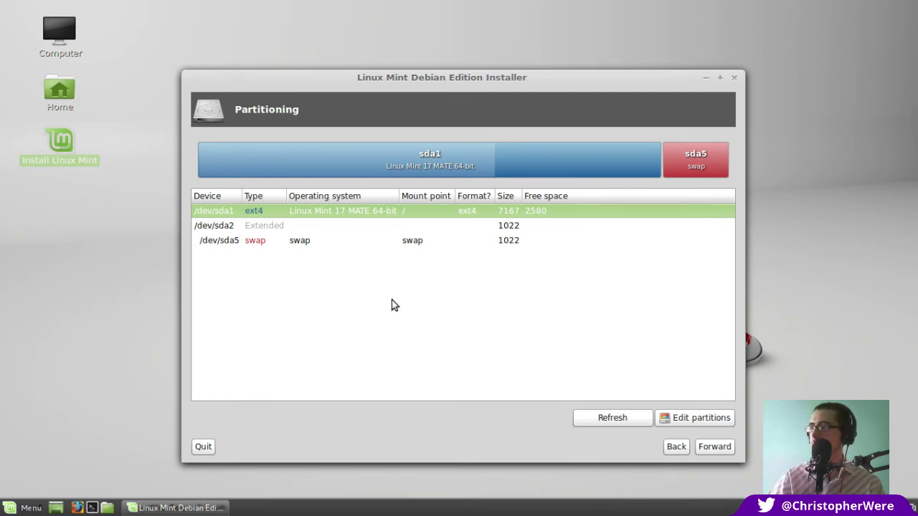
click(304, 236)
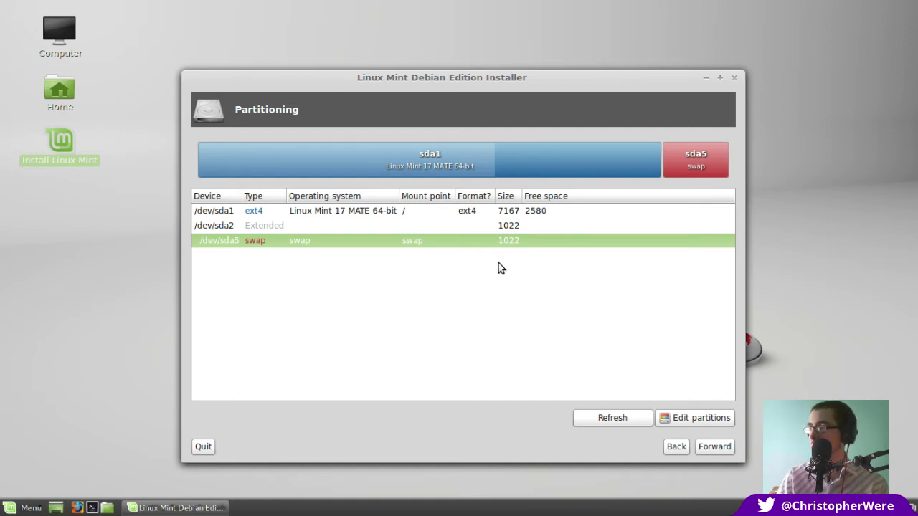
click(359, 216)
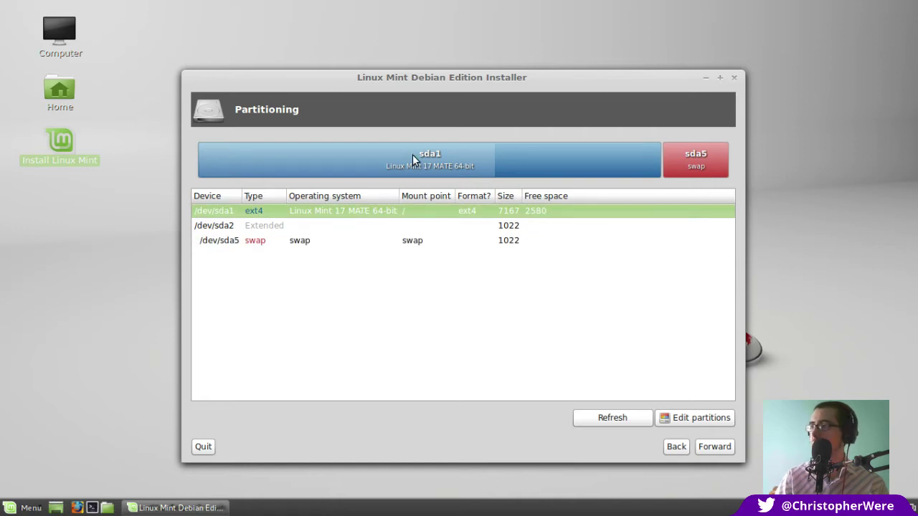
right_click(333, 216)
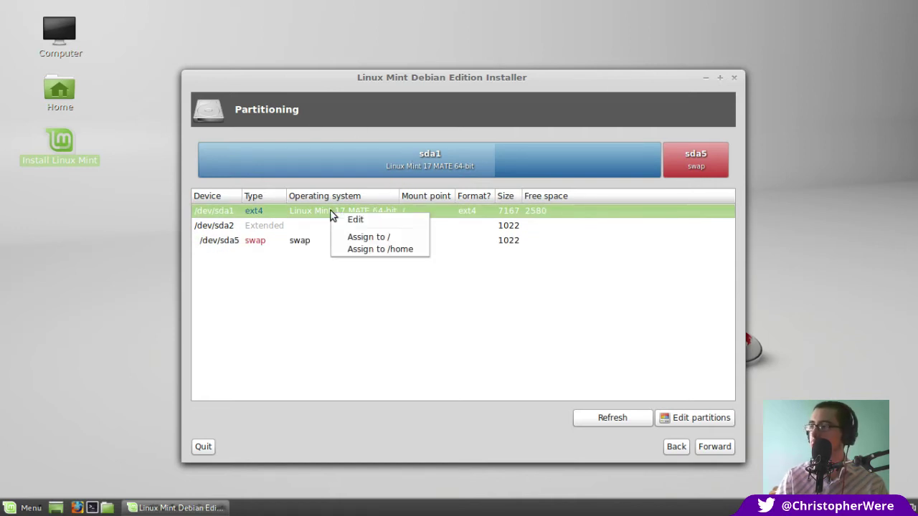
click(379, 238)
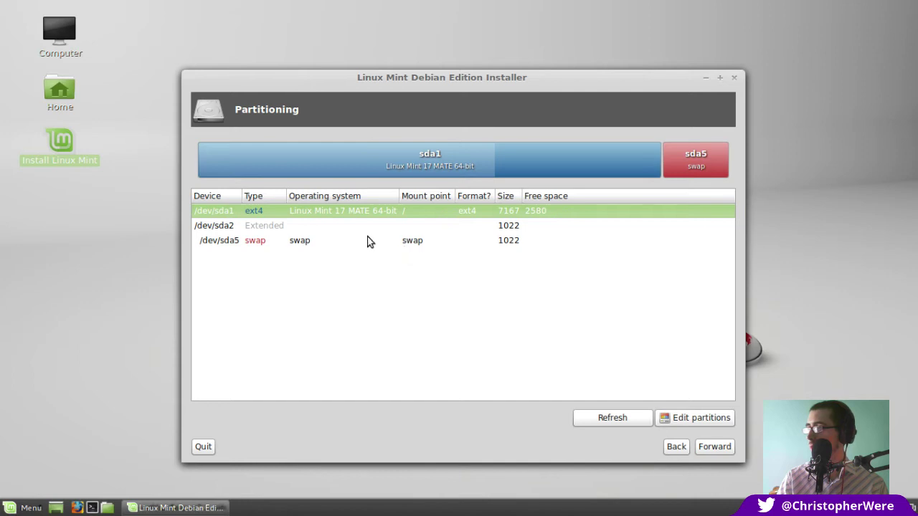
right_click(345, 213)
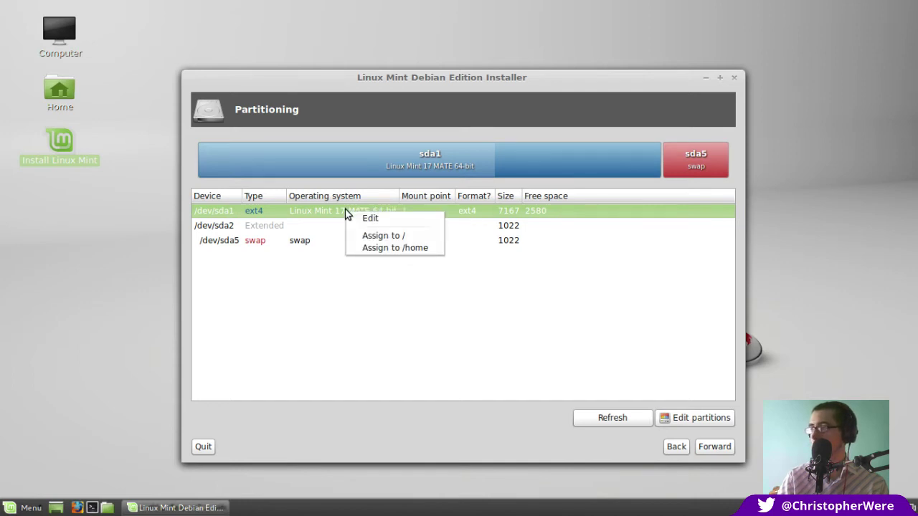
click(335, 308)
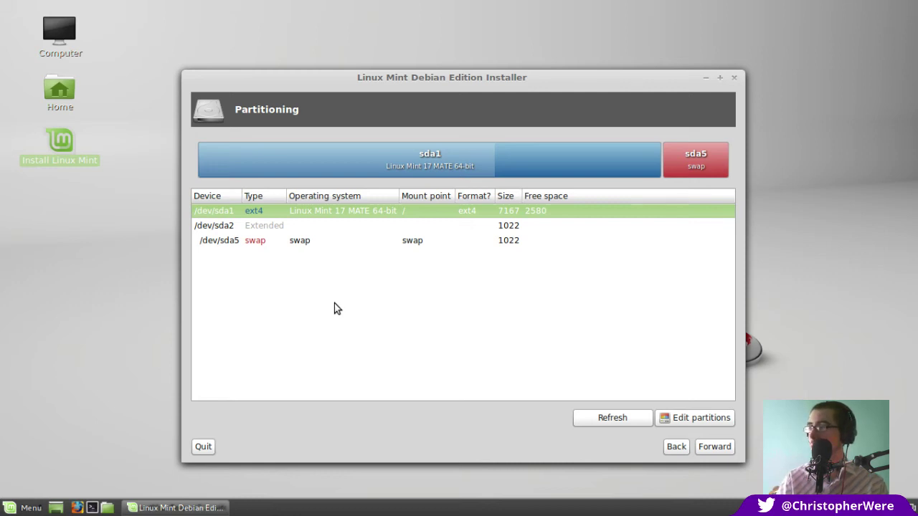
right_click(355, 210)
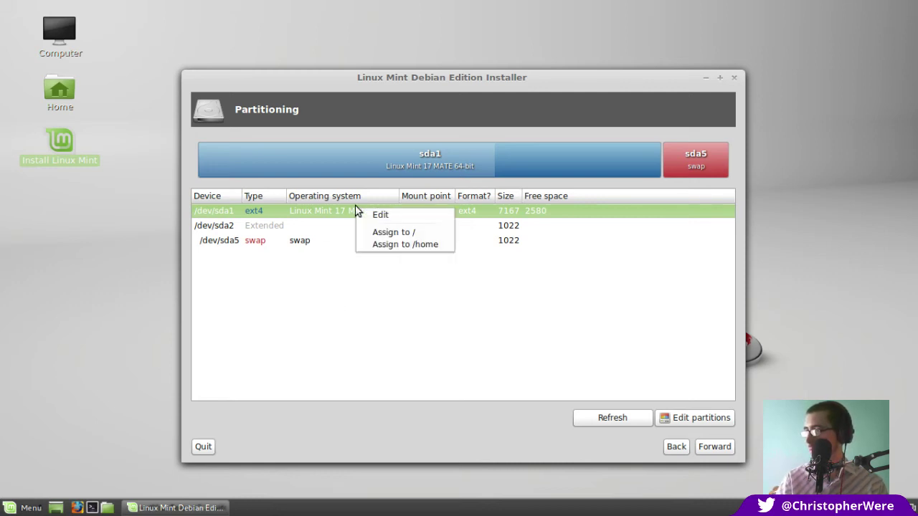
click(375, 212)
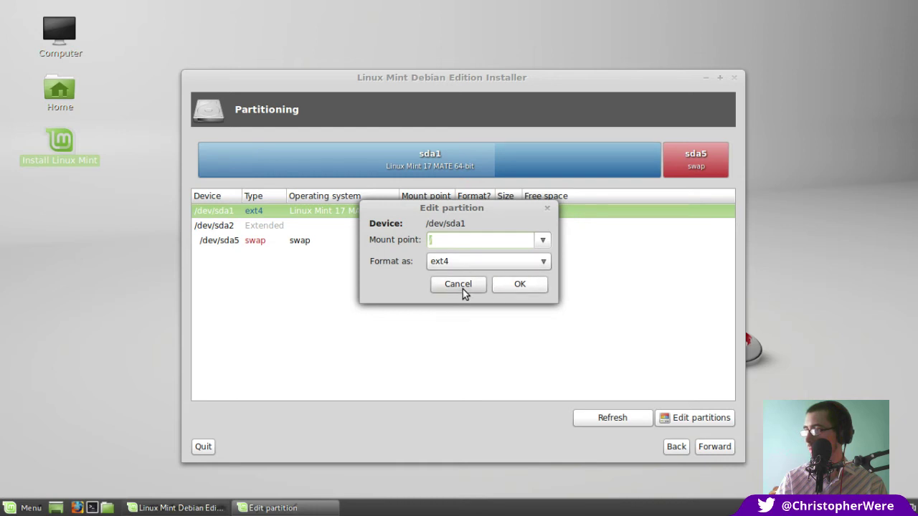
click(463, 289)
click(309, 228)
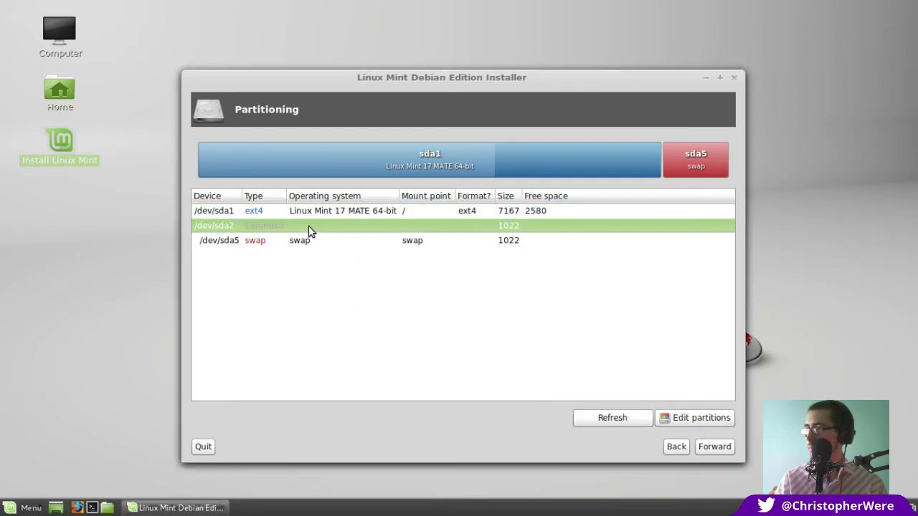
click(329, 243)
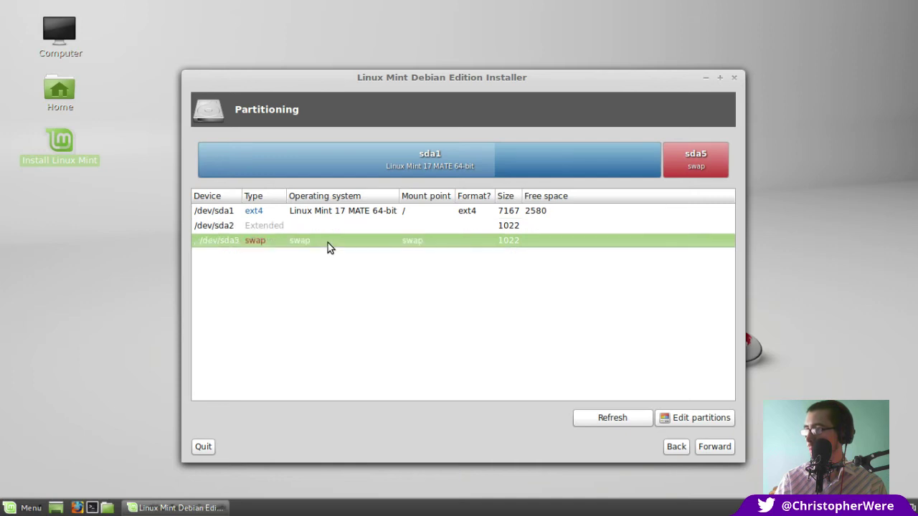
click(369, 212)
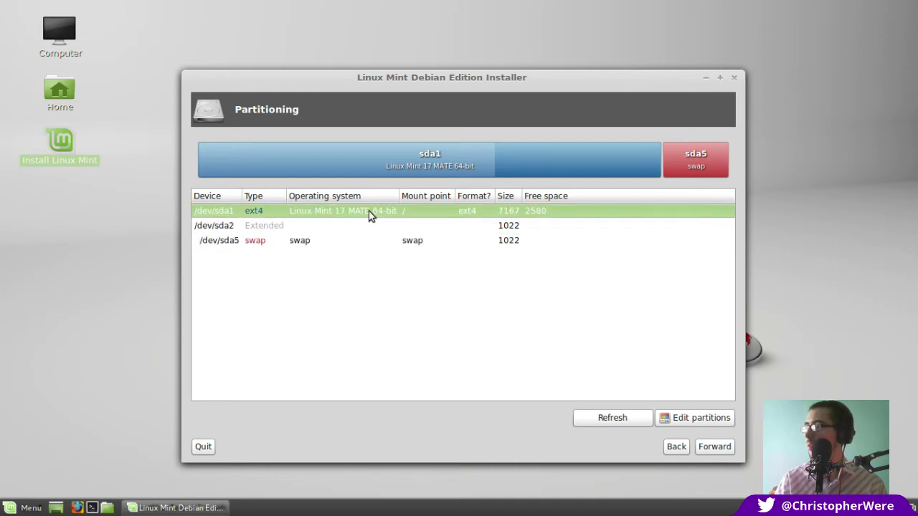
Keep GRUB on /dev/sda, pass the summary, and start the installation
click(714, 447)
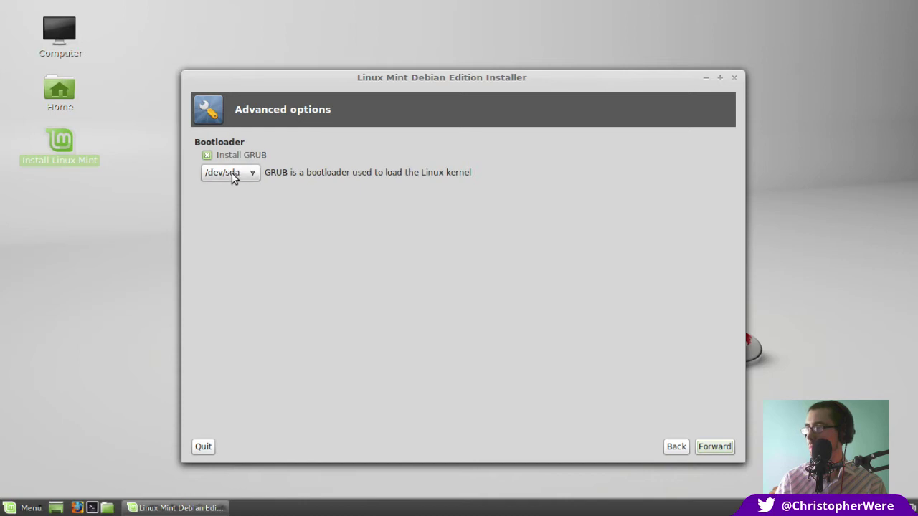
click(723, 446)
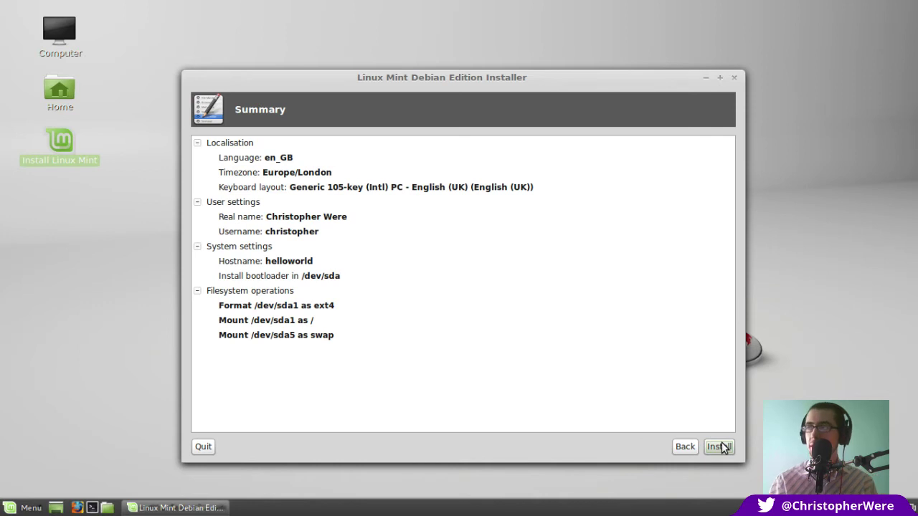
click(719, 447)
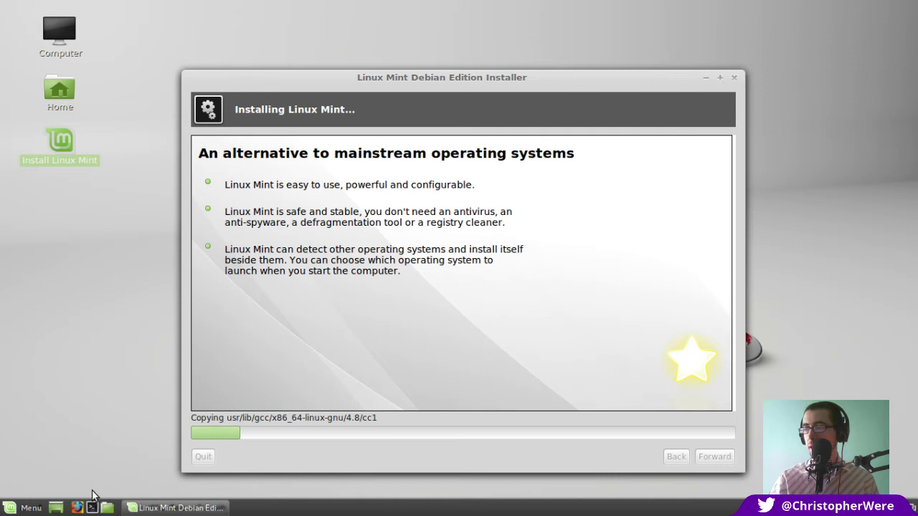
Open Firefox from the bottom panel while the installation keeps running
click(76, 508)
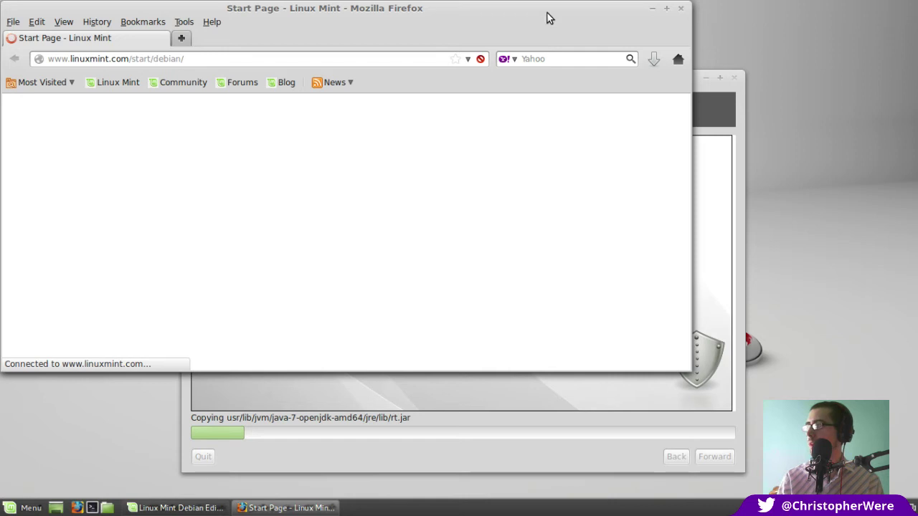
drag(547, 11, 633, 38)
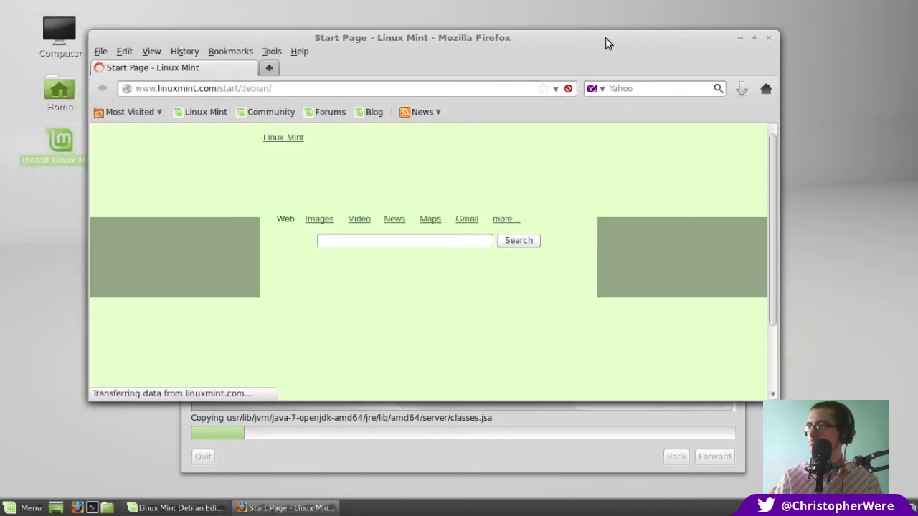
double_click(605, 38)
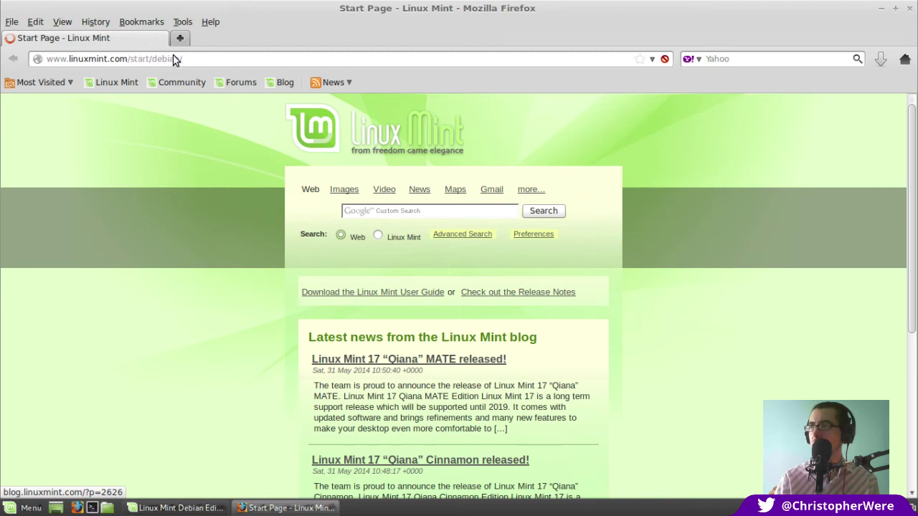
drag(129, 59, 183, 58)
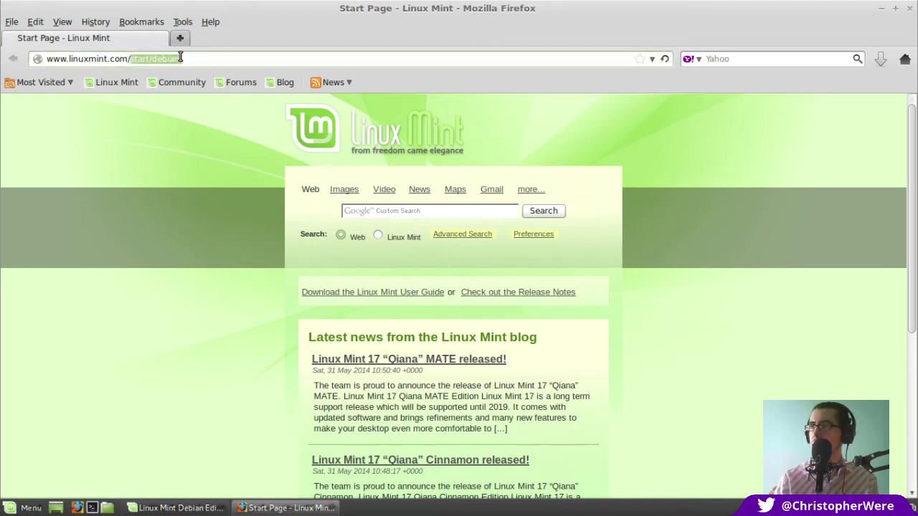
key(BackSpace)
key(Return)
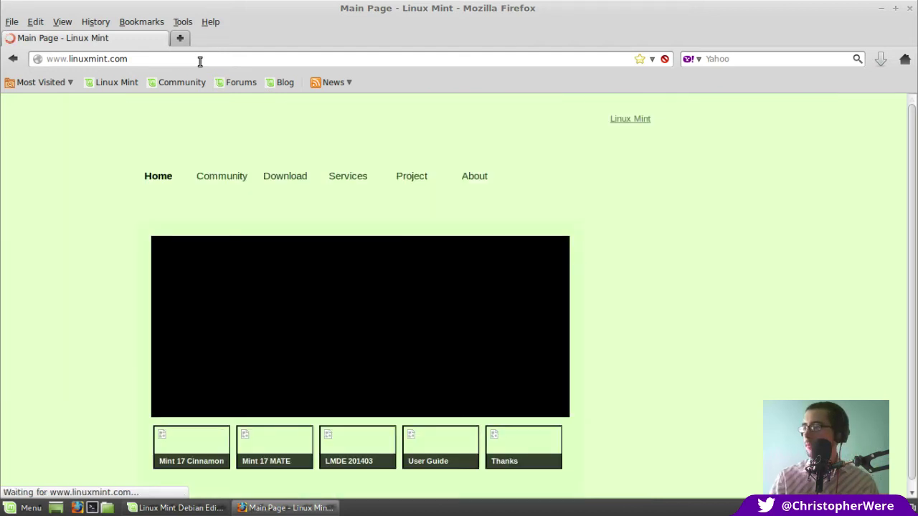
Open the 'Linux Mint Debian 201403 released!' post from the homepage slideshow thumbnail
scroll(912, 158, down, 1)
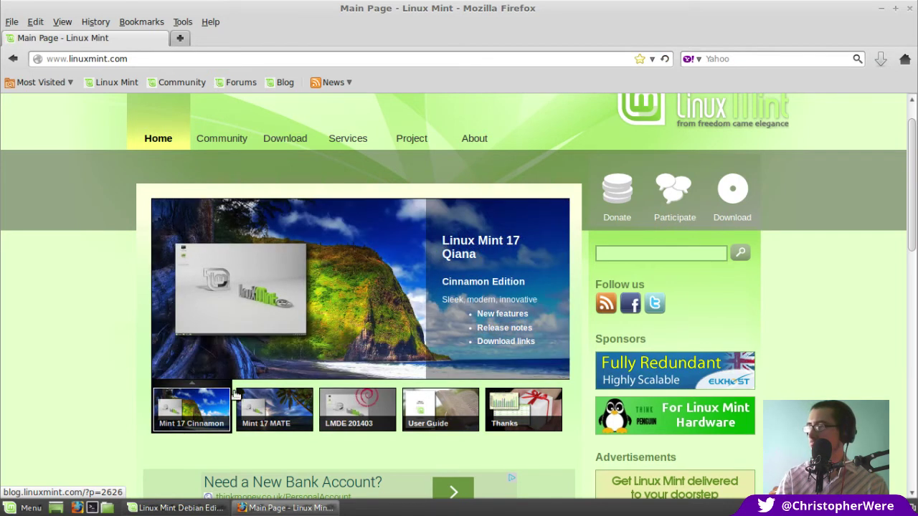
mouse_move(267, 406)
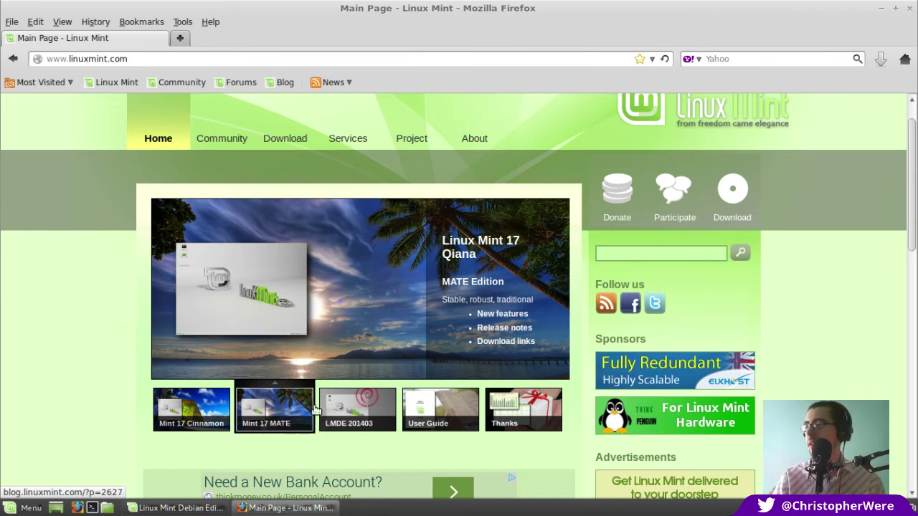
mouse_move(357, 403)
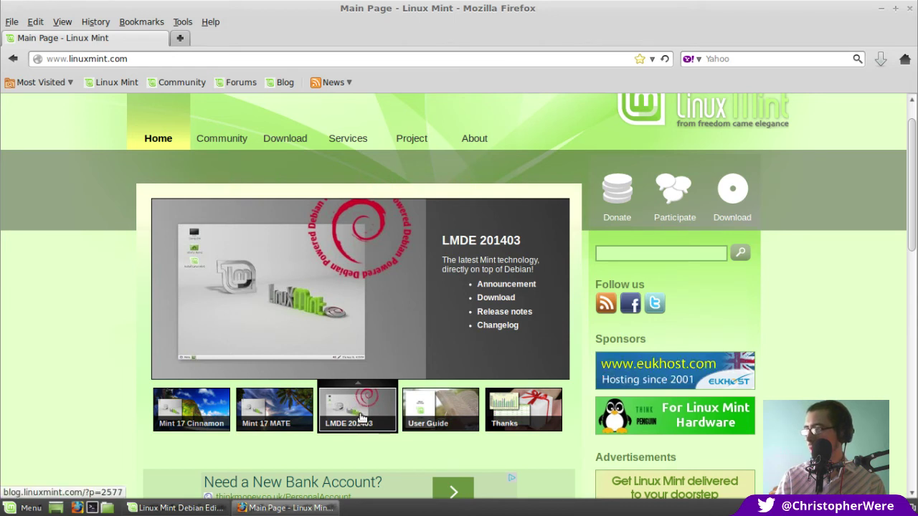
click(362, 418)
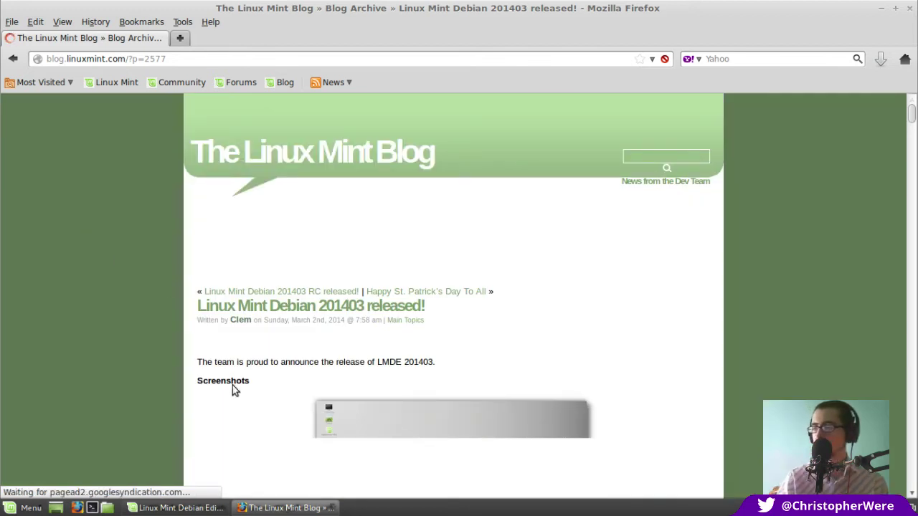
Glance at the installer's progress, then scroll the LMDE 201403 post to its edition screenshots
click(208, 510)
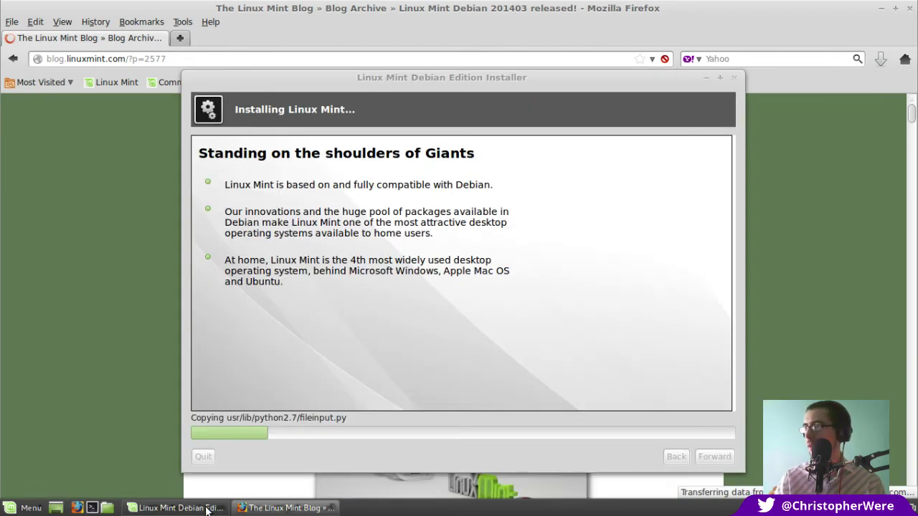
click(267, 509)
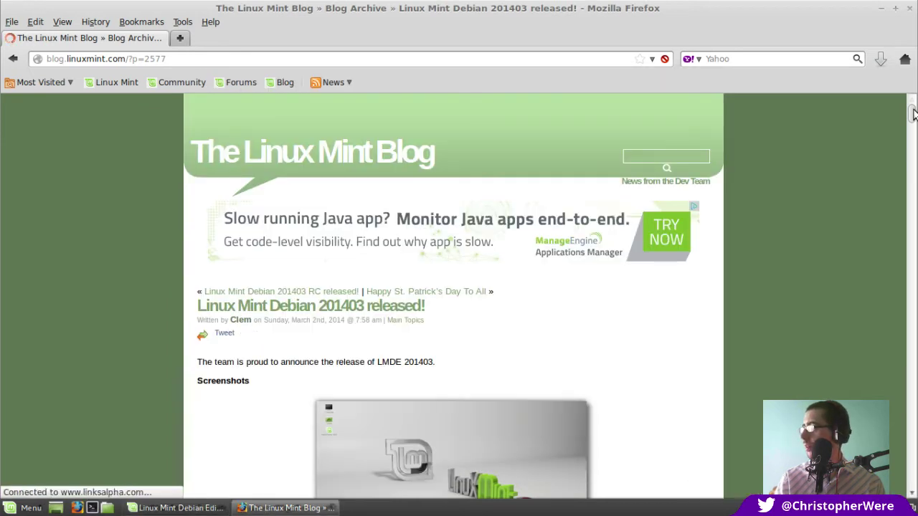
mouse_move(913, 115)
mouse_down()
mouse_move(913, 127)
mouse_move(913, 117)
mouse_up()
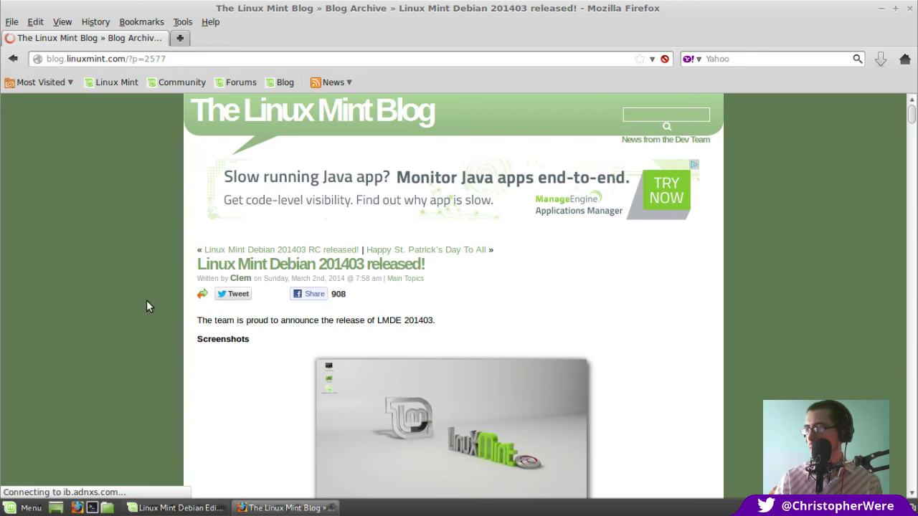
scroll(146, 302, down, 3)
scroll(147, 307, down, 10)
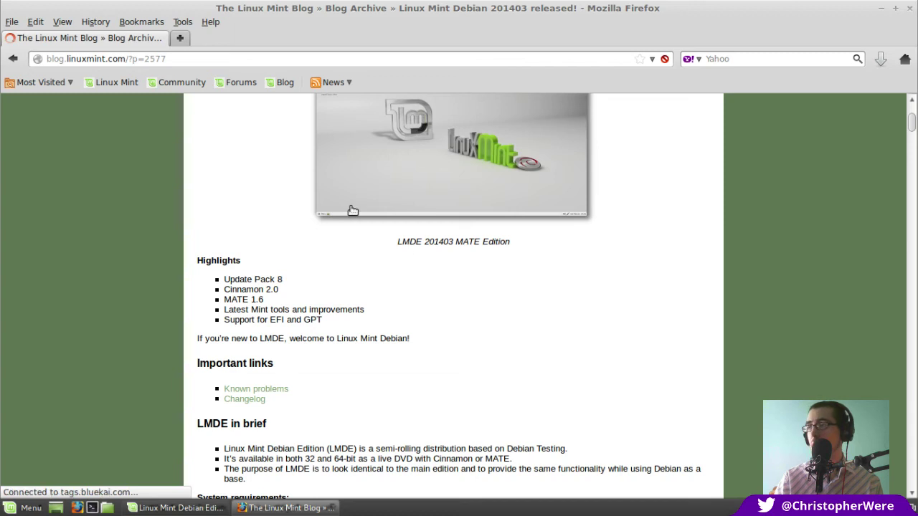
scroll(350, 210, up, 1)
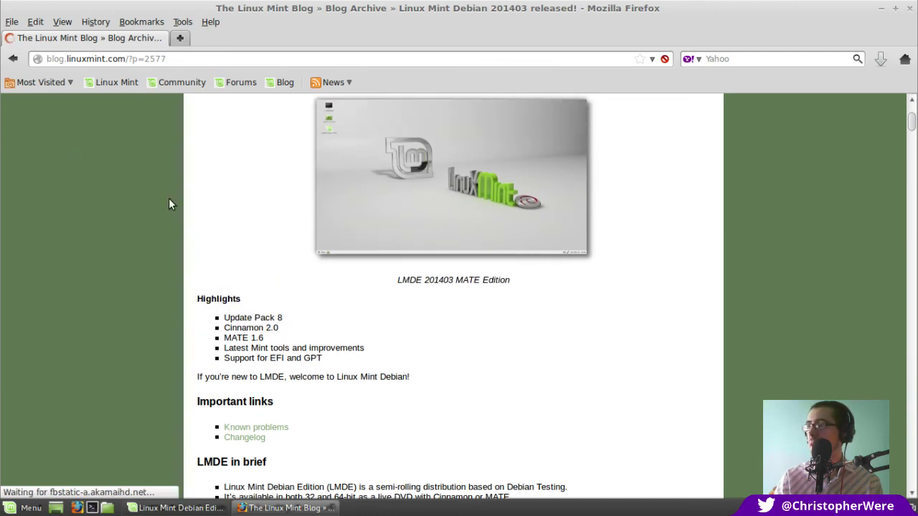
scroll(169, 201, up, 3)
scroll(169, 204, up, 2)
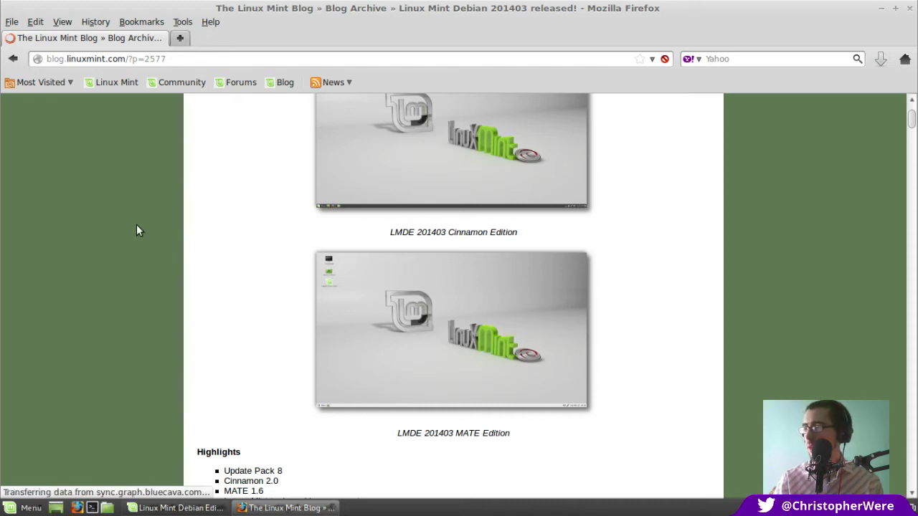
scroll(138, 230, down, 14)
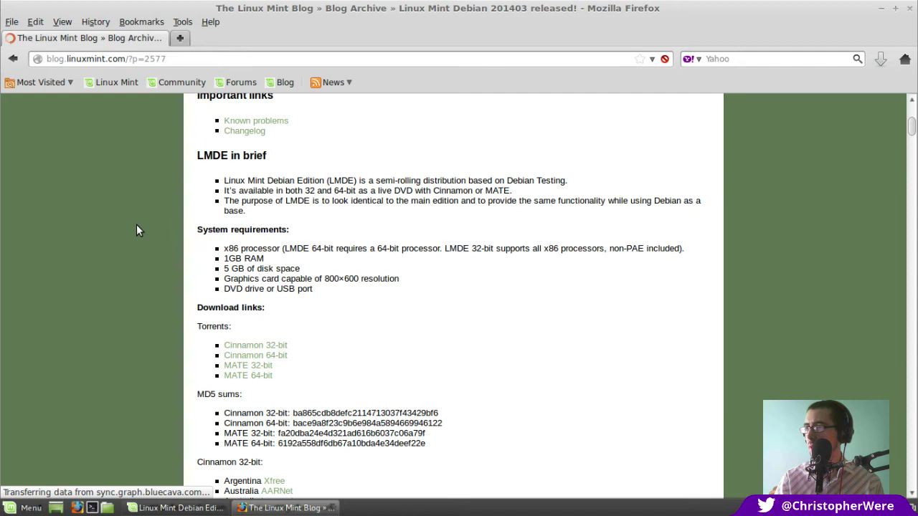
scroll(137, 228, up, 5)
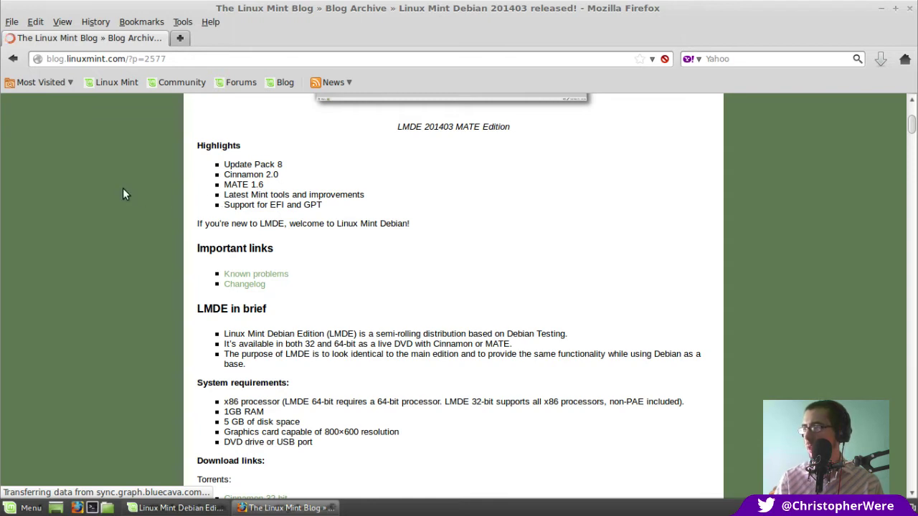
scroll(123, 190, down, 1)
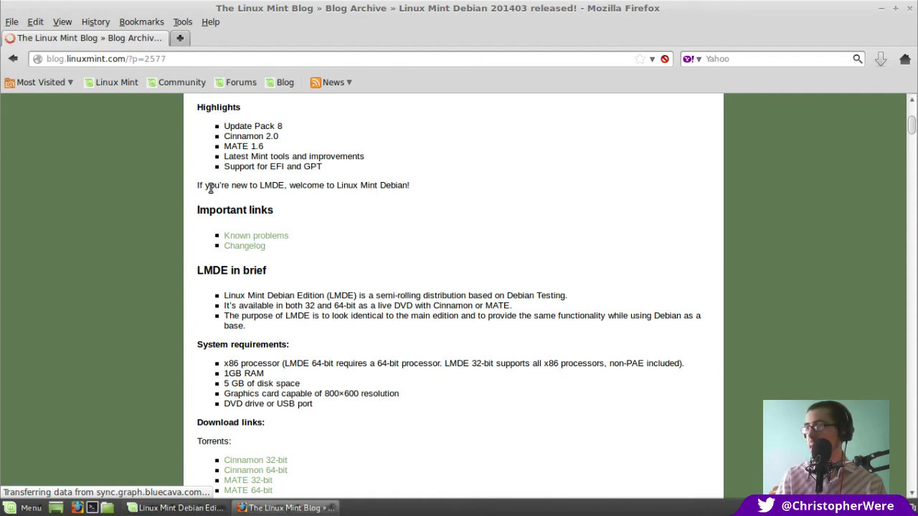
scroll(126, 215, down, 1)
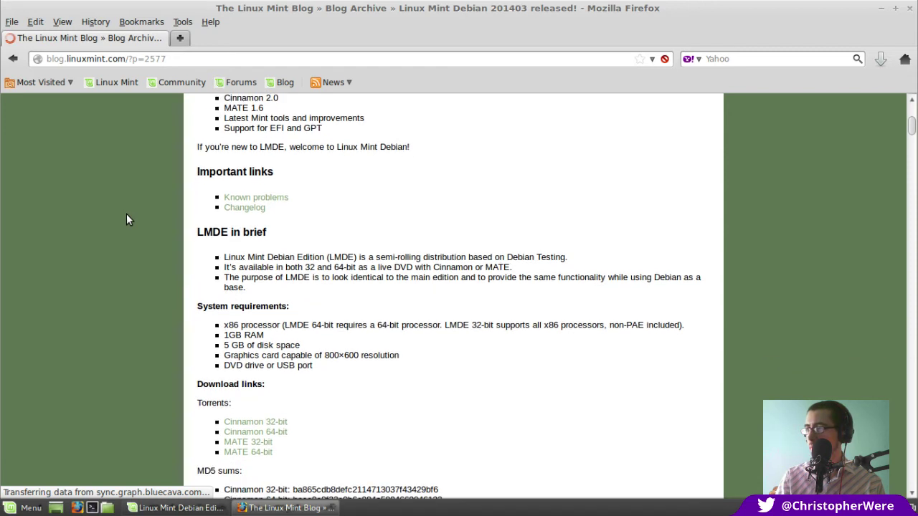
scroll(232, 214, down, 2)
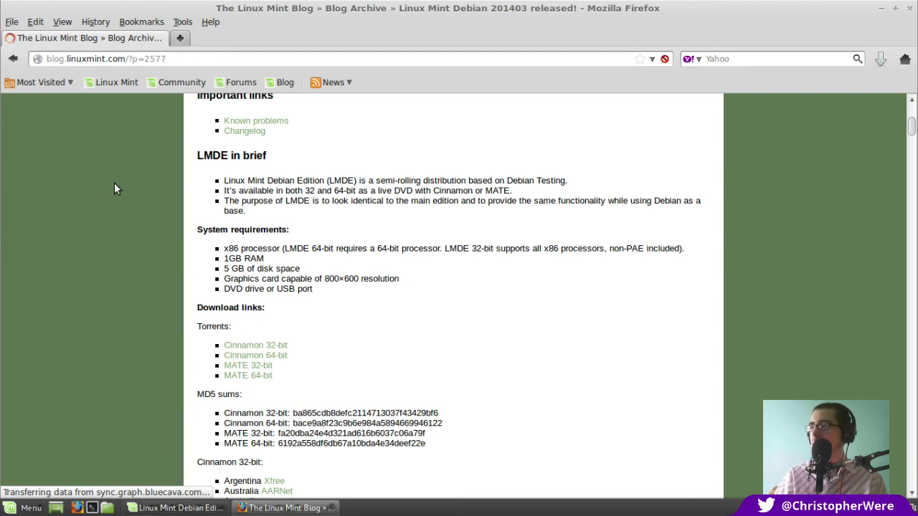
scroll(120, 200, down, 1)
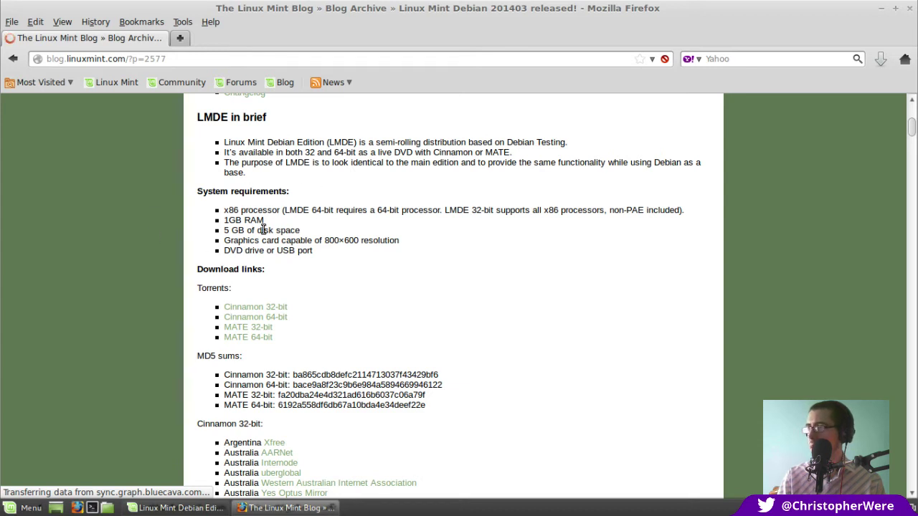
scroll(268, 231, down, 2)
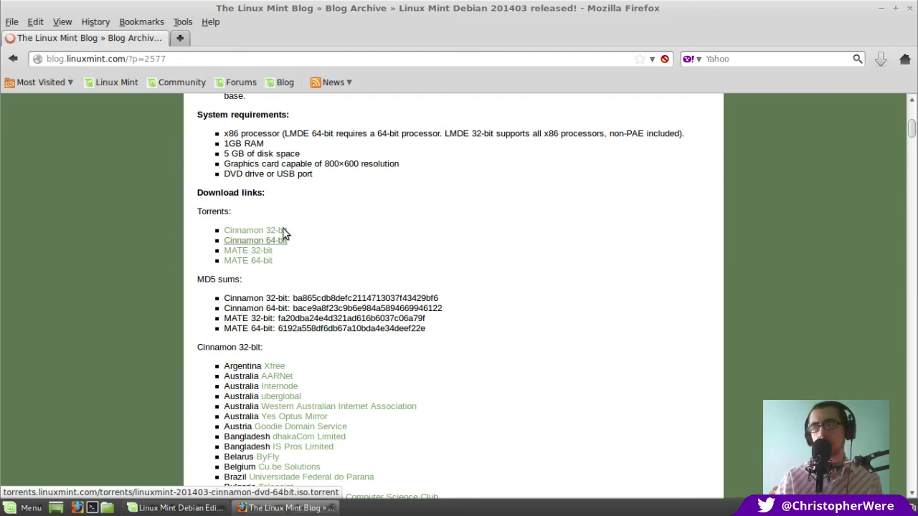
scroll(114, 230, down, 1)
scroll(114, 231, up, 2)
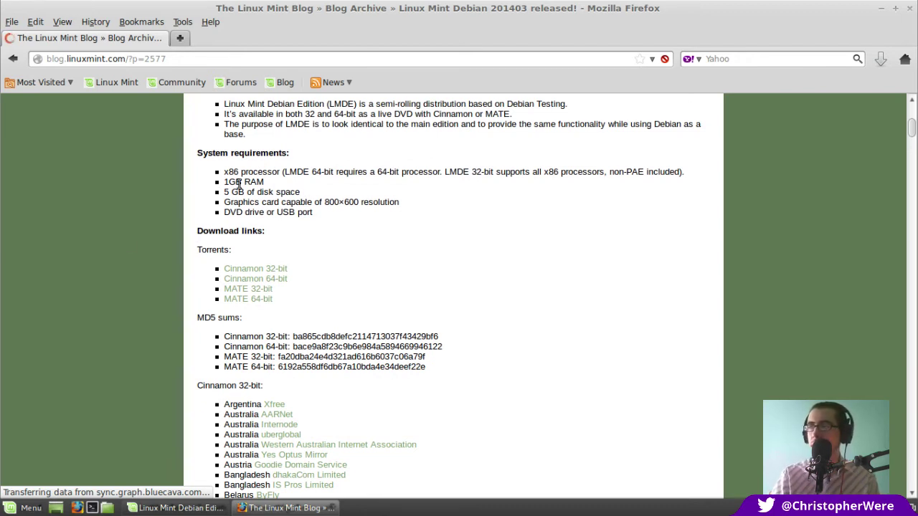
scroll(239, 185, up, 3)
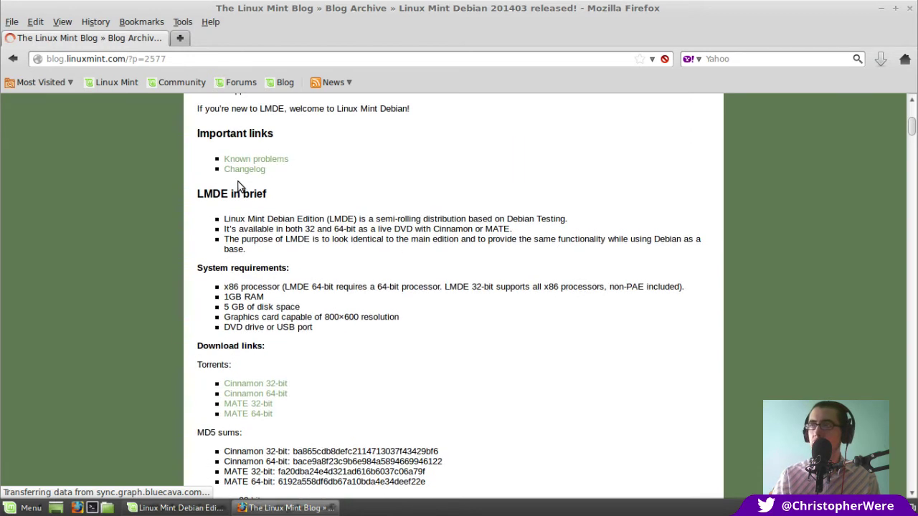
scroll(242, 186, up, 1)
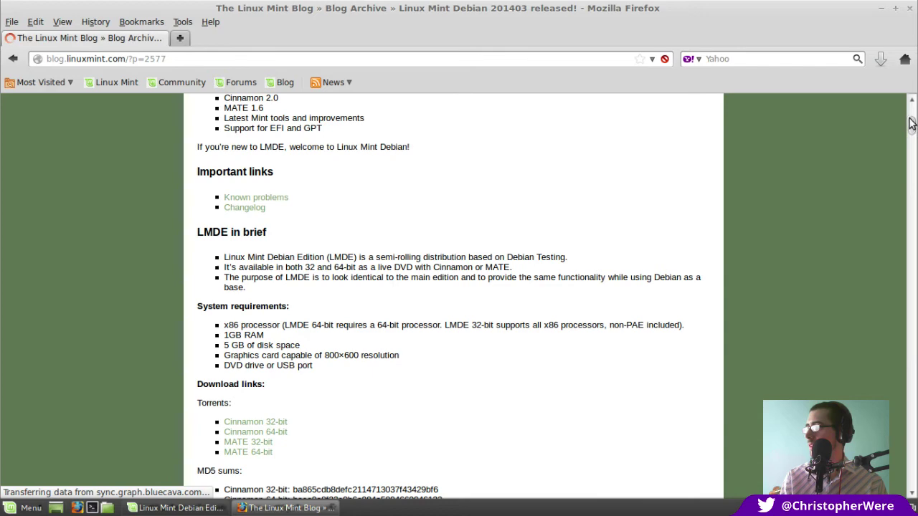
mouse_move(911, 123)
mouse_down()
mouse_move(912, 115)
mouse_move(909, 189)
mouse_move(898, 155)
mouse_move(904, 112)
mouse_up()
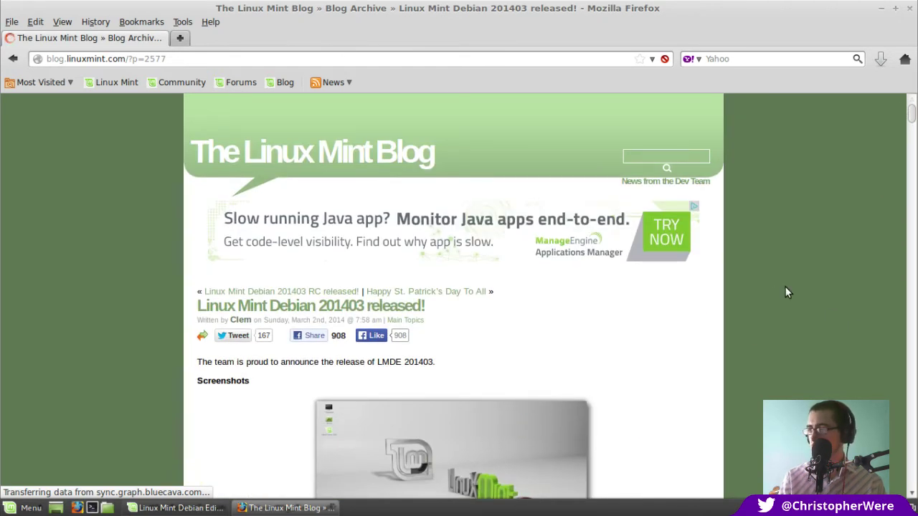
Skim the LMDE 201403 release post down through Highlights and LMDE in brief, then back up
scroll(786, 288, down, 8)
scroll(786, 291, down, 6)
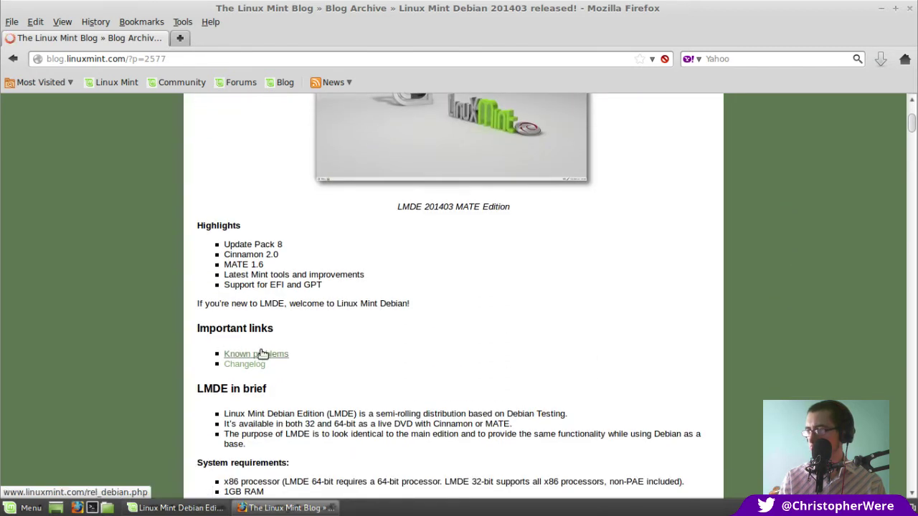
scroll(543, 338, down, 1)
scroll(542, 340, down, 6)
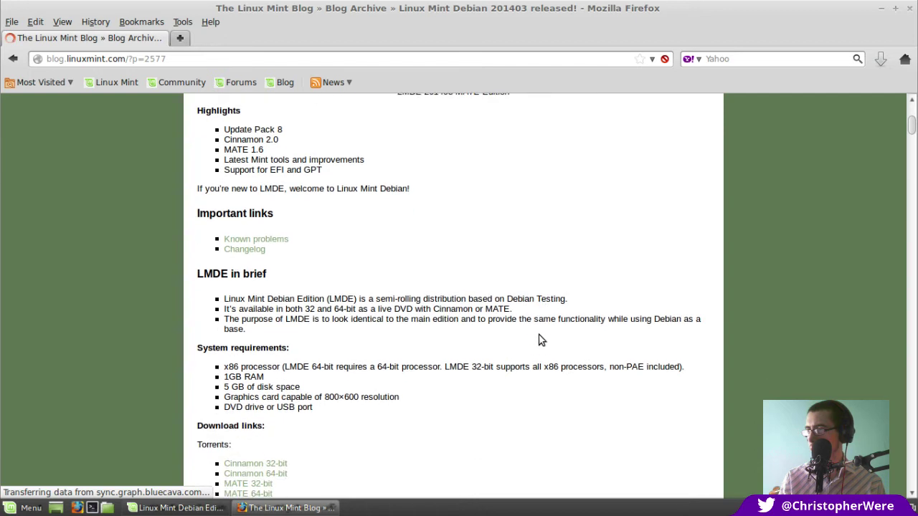
scroll(543, 338, up, 15)
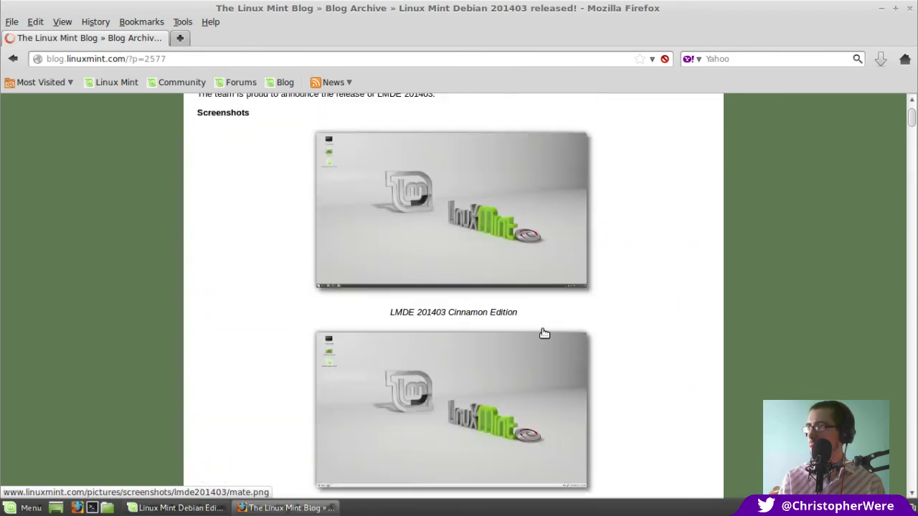
scroll(543, 332, up, 7)
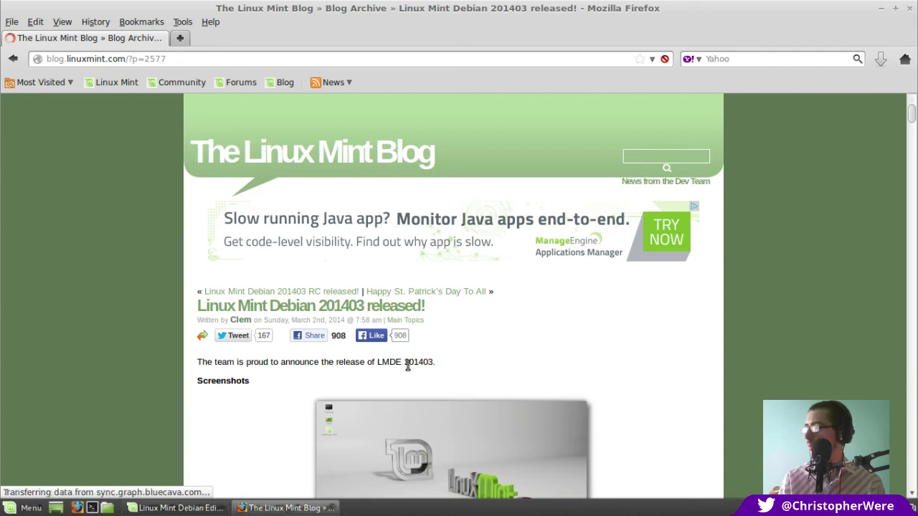
Close Firefox and let the installer finish installing Linux Mint Debian Edition
click(908, 12)
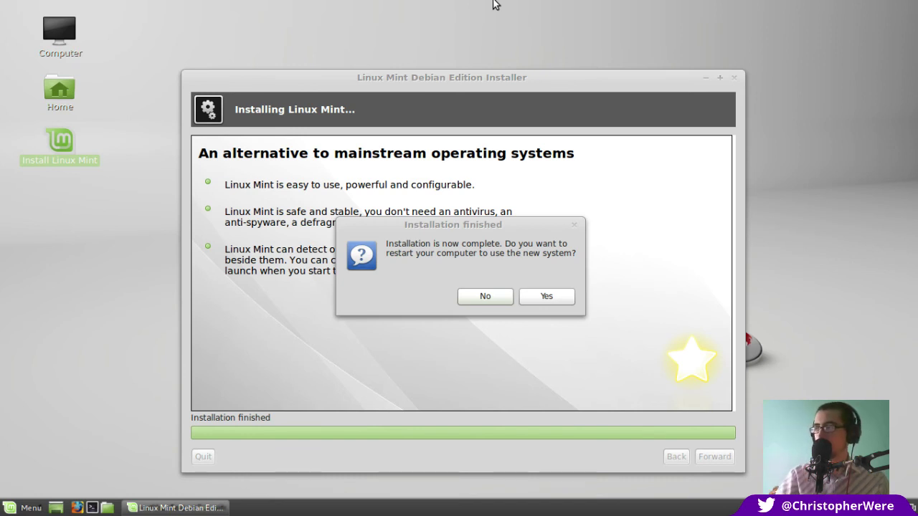
Accept the restart and halt the live boot countdown to reach the GRUB menu
click(554, 298)
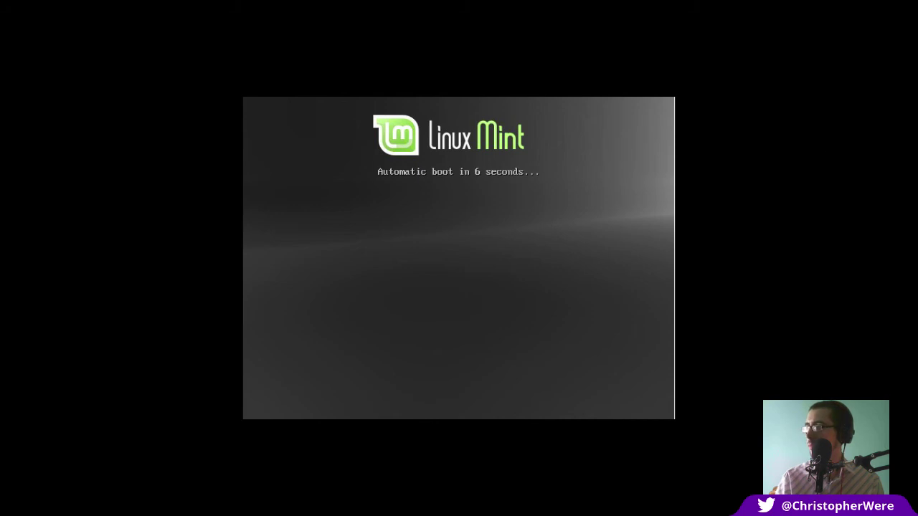
key(Down)
key(Down)
key(Up)
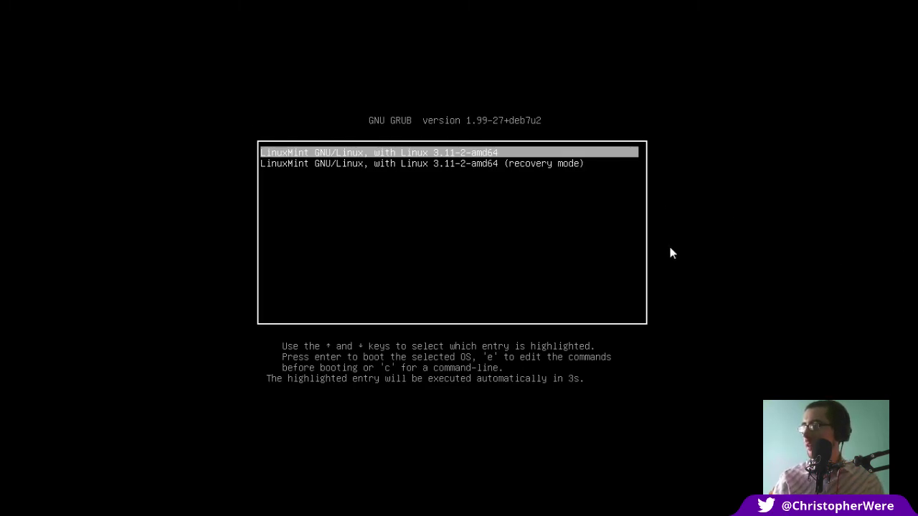
Boot the first LinuxMint GNU/Linux entry from GRUB instead of recovery mode
key(Down)
key(Up)
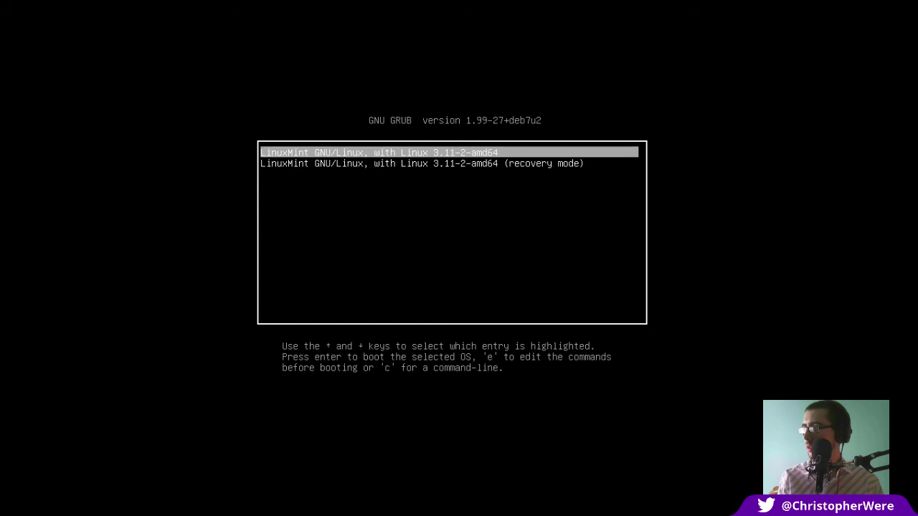
key(Return)
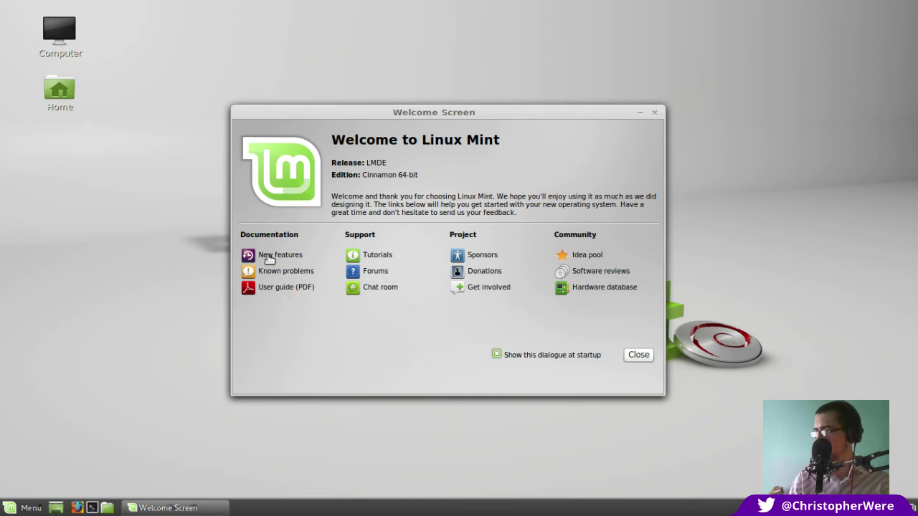
Turn off the Welcome Screen at startup, close it, and launch Software Manager from the menu
click(496, 354)
click(637, 356)
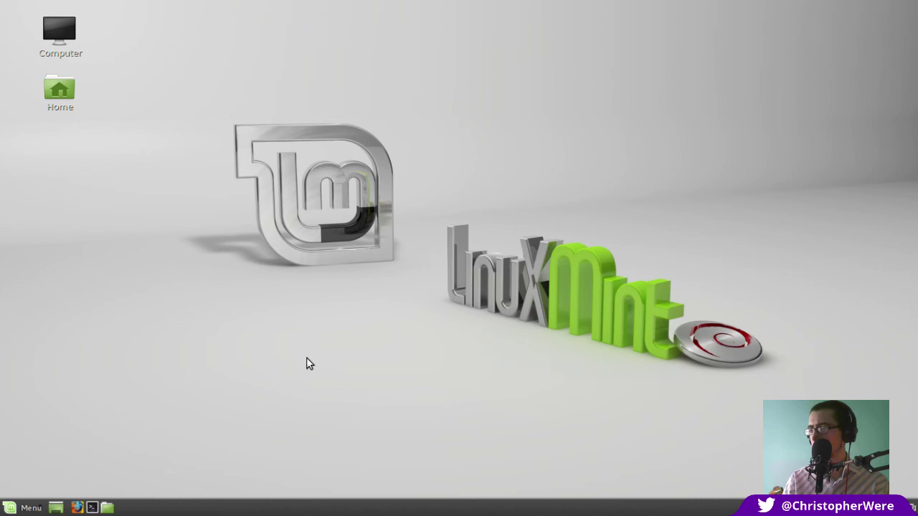
click(25, 507)
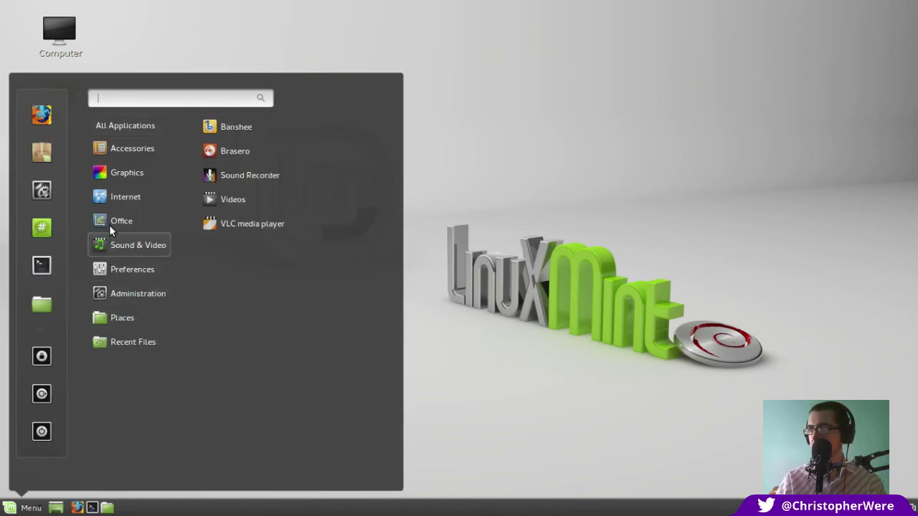
mouse_move(123, 200)
mouse_move(122, 220)
click(39, 151)
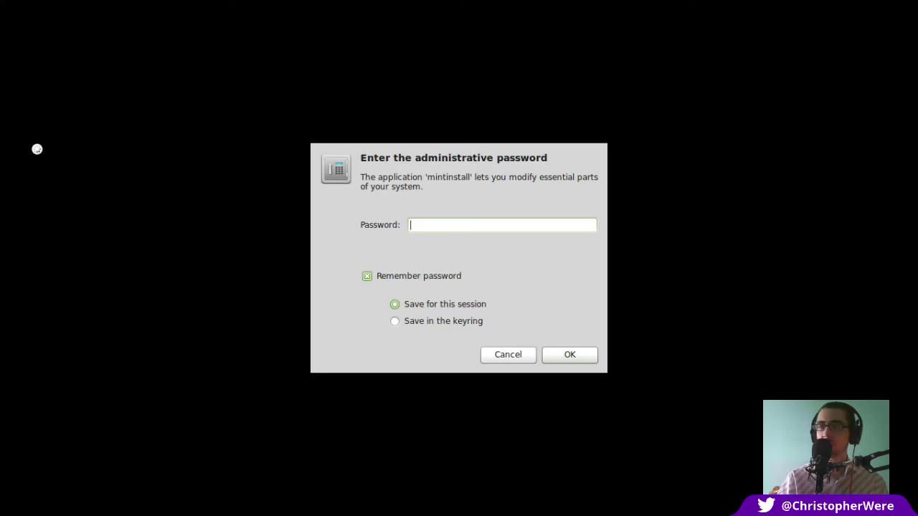
Authenticate with the administrative password and nudge the Software Manager window up
text(*****)
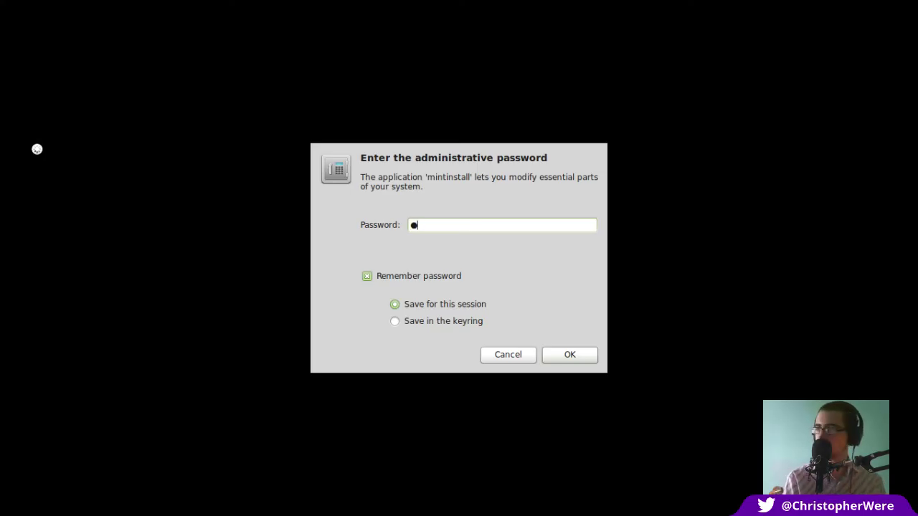
key(Return)
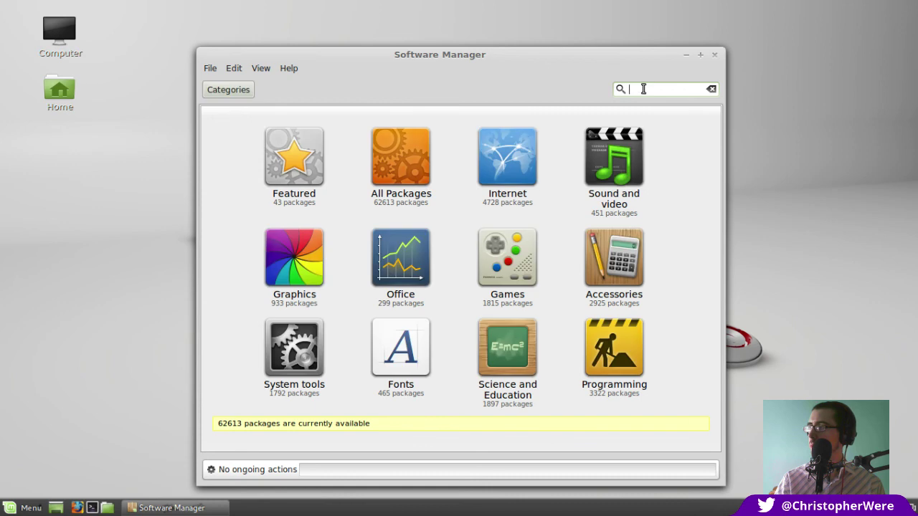
drag(596, 62, 601, 47)
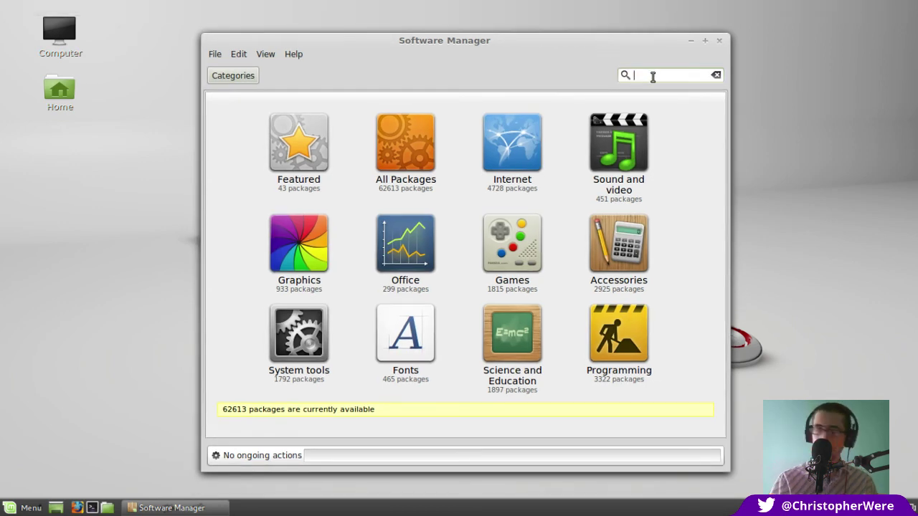
Search for picasa, then google earth, then steam, and select the steam:i386 result
text(picasa)
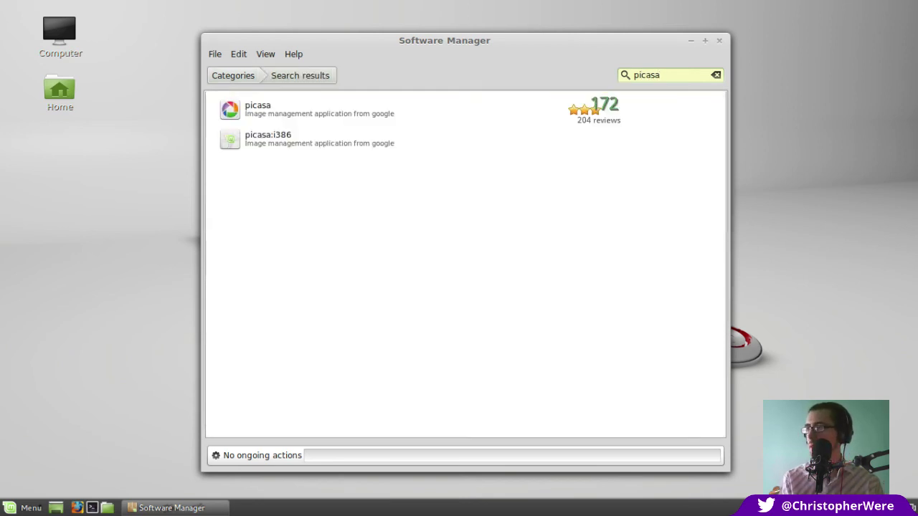
key(BackSpace)
key(BackSpace)
key(BackSpace)
key(BackSpace)
key(BackSpace)
key(BackSpace)
text(google earth)
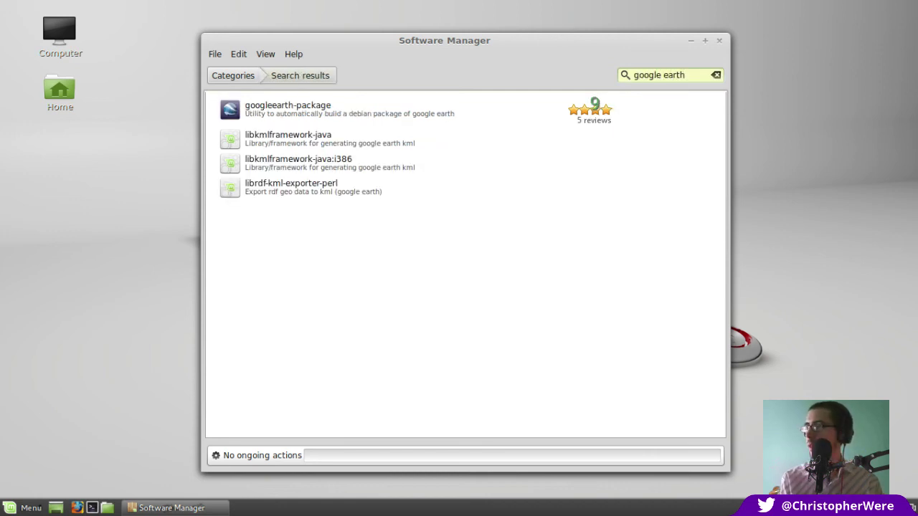
triple_click(655, 76)
key(BackSpace)
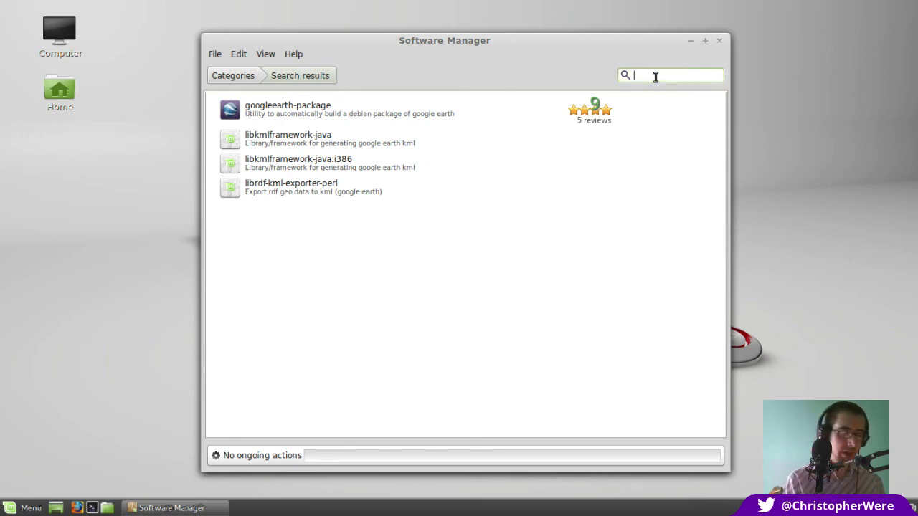
text(steam)
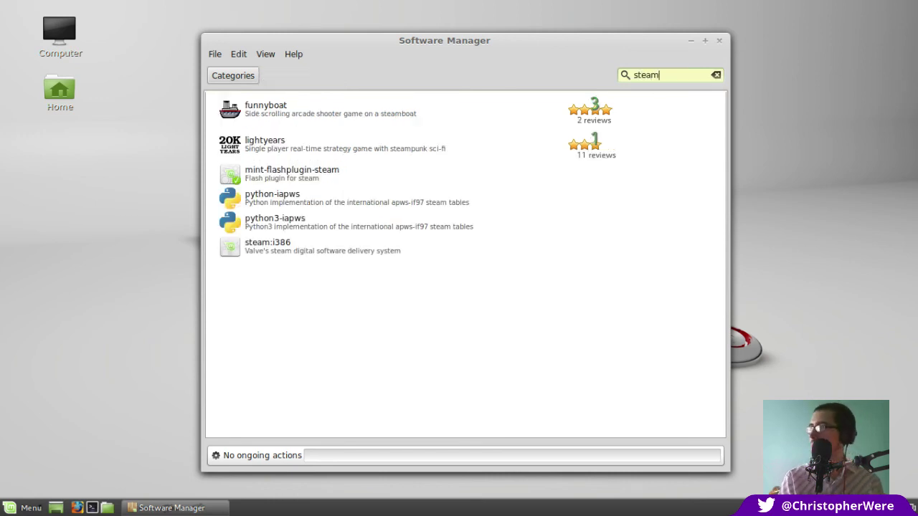
click(315, 244)
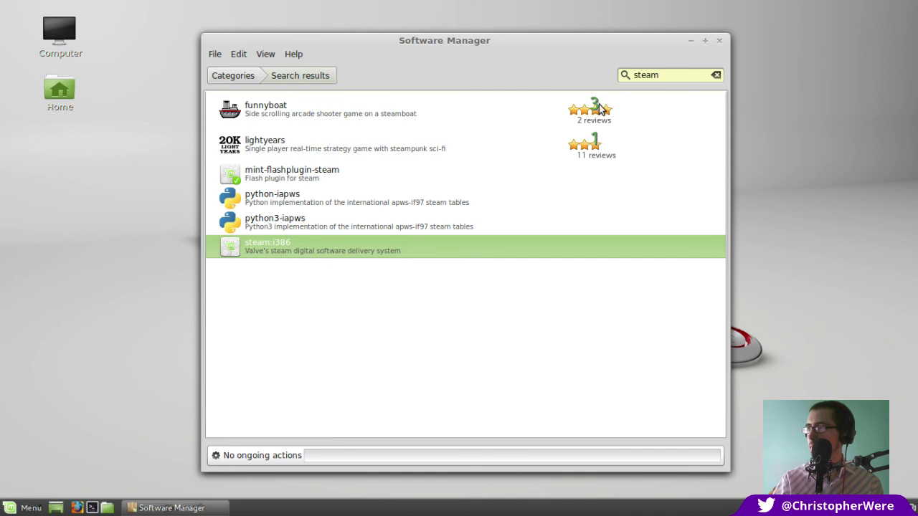
double_click(667, 76)
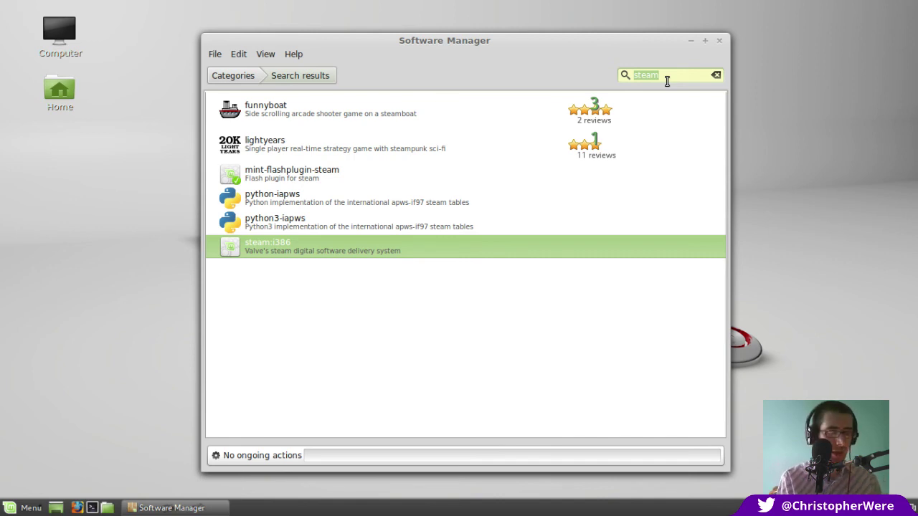
Search Software Manager for skype, then close the Software Manager window
text(skype)
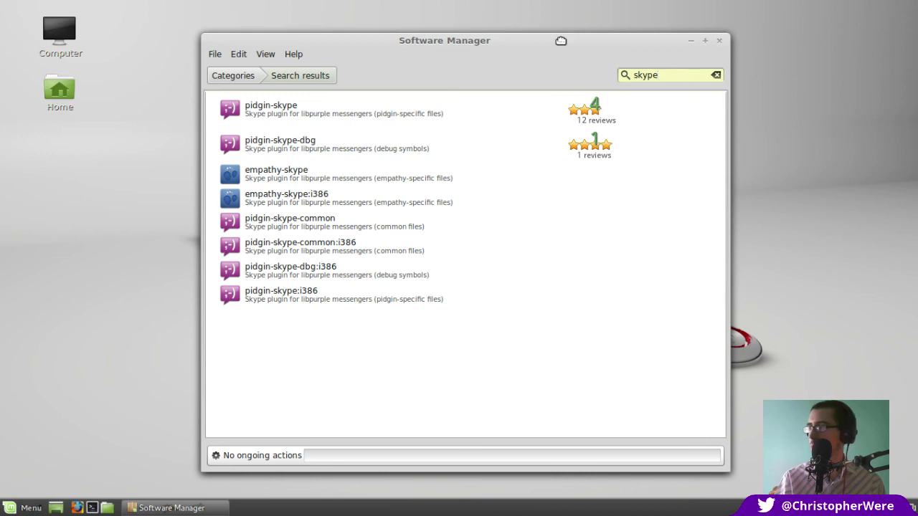
drag(561, 41, 545, 37)
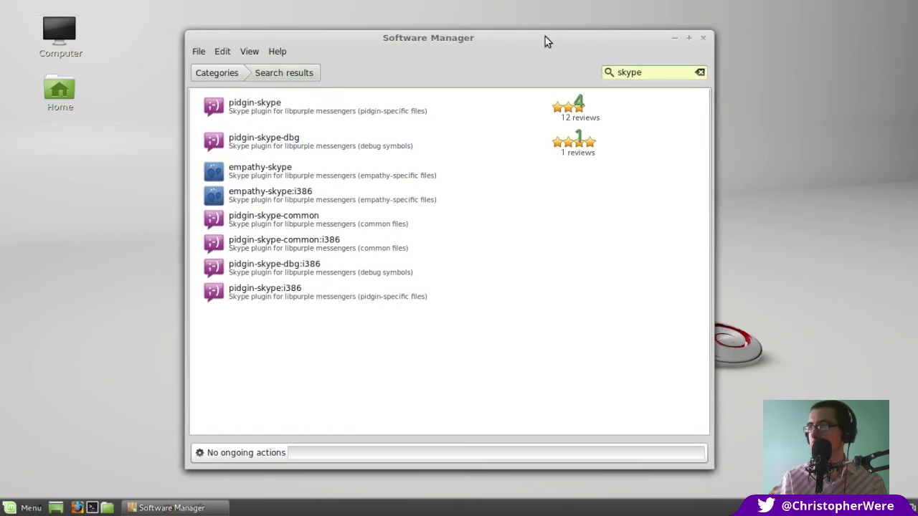
click(705, 39)
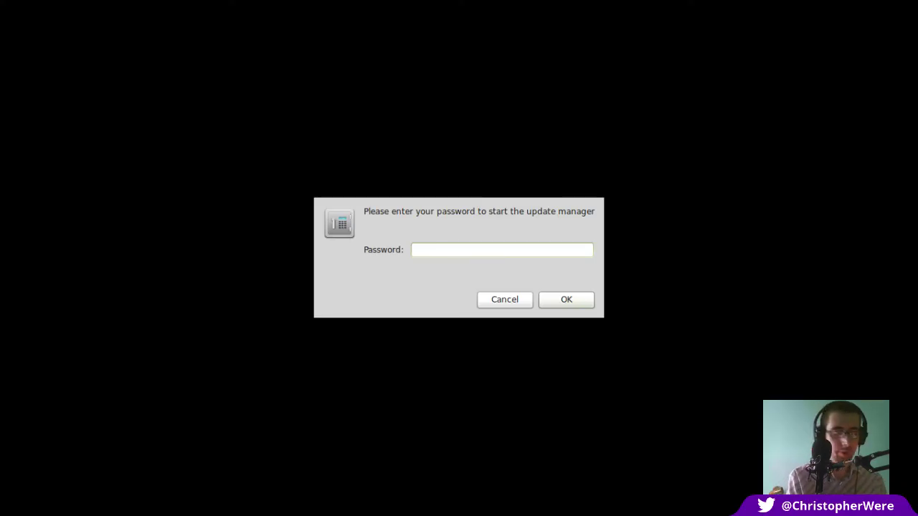
Unlock Update Manager with the account password and show individual files during the download
text(*****)
key(Return)
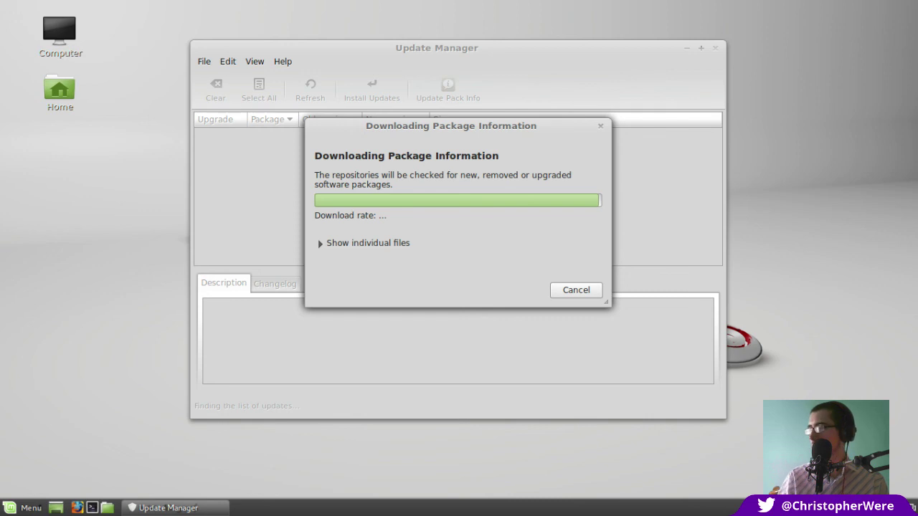
drag(461, 119, 465, 79)
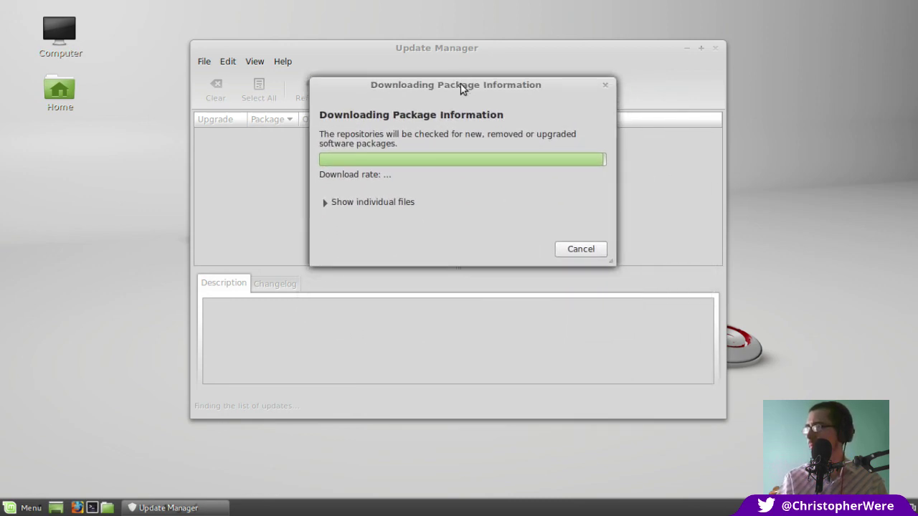
click(377, 202)
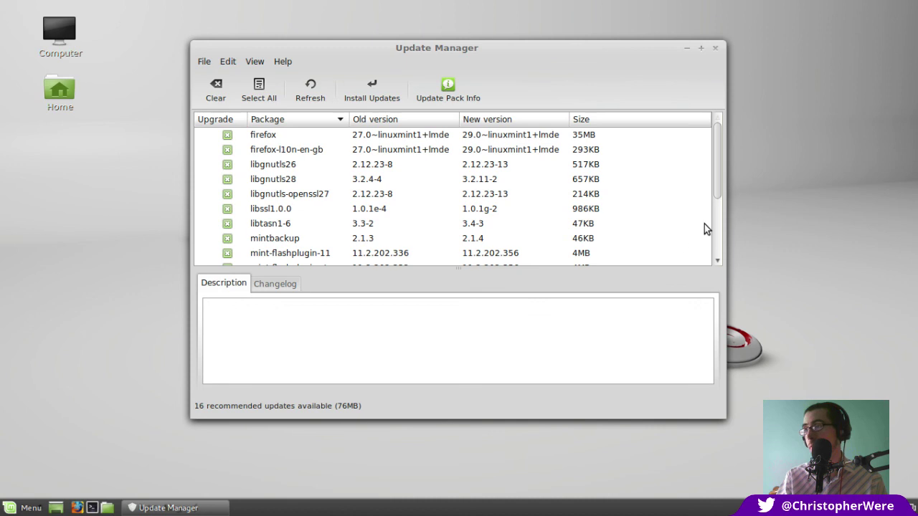
Maximize Update Manager and read descriptions for mintsources, firefox and firefox-l10n-en-gb updates
click(698, 46)
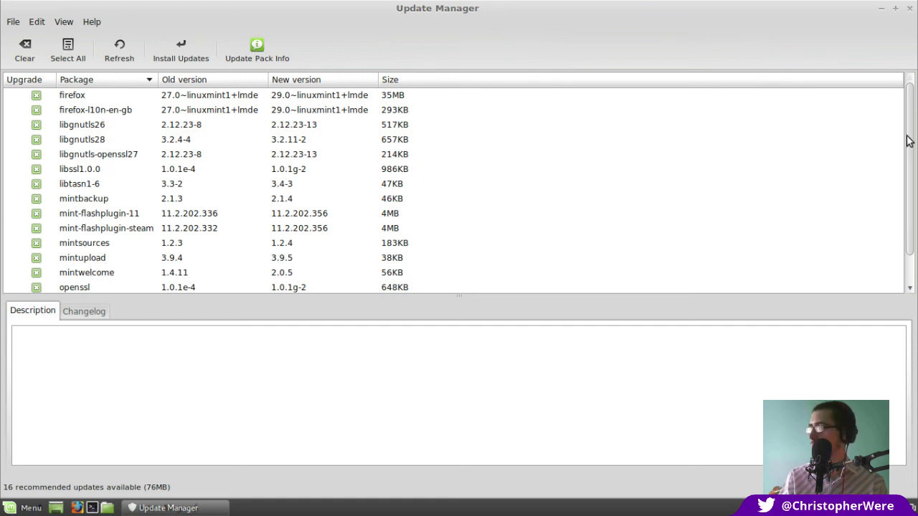
drag(908, 141, 912, 171)
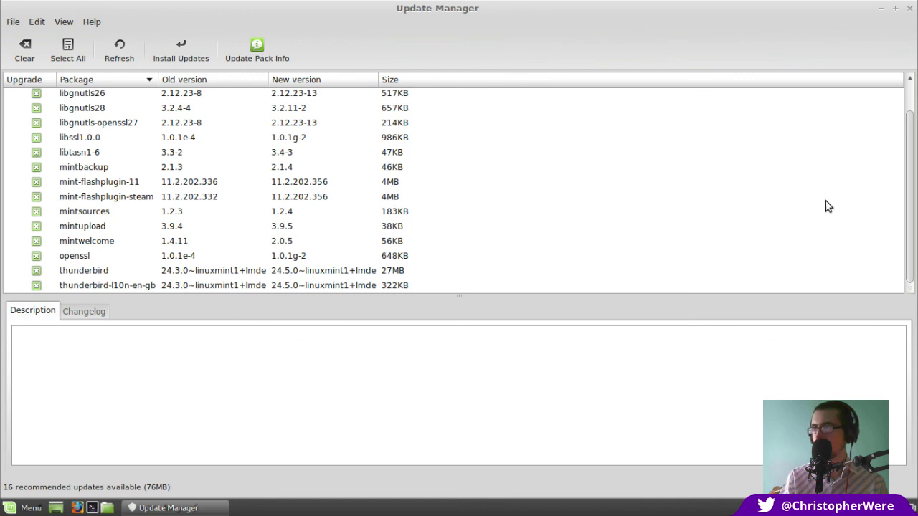
drag(905, 211, 913, 190)
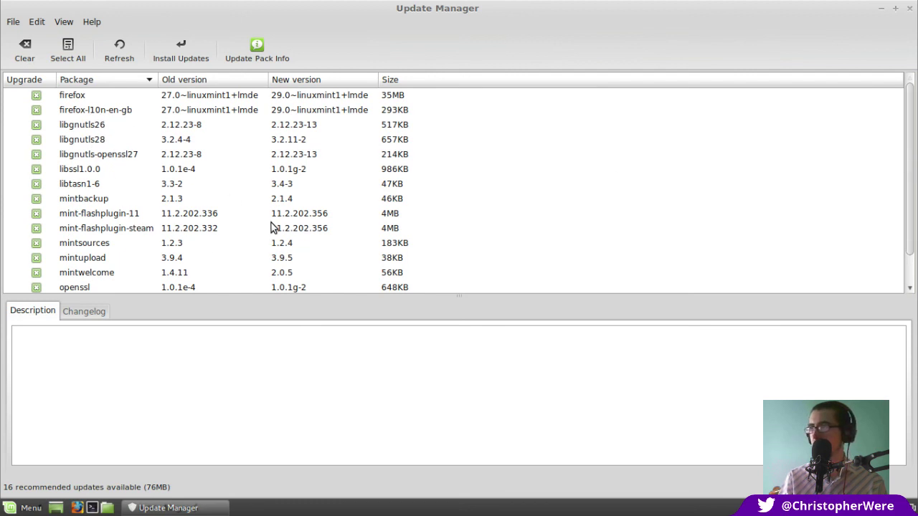
click(105, 242)
key(Down)
key(Down)
key(Down)
key(Down)
key(Down)
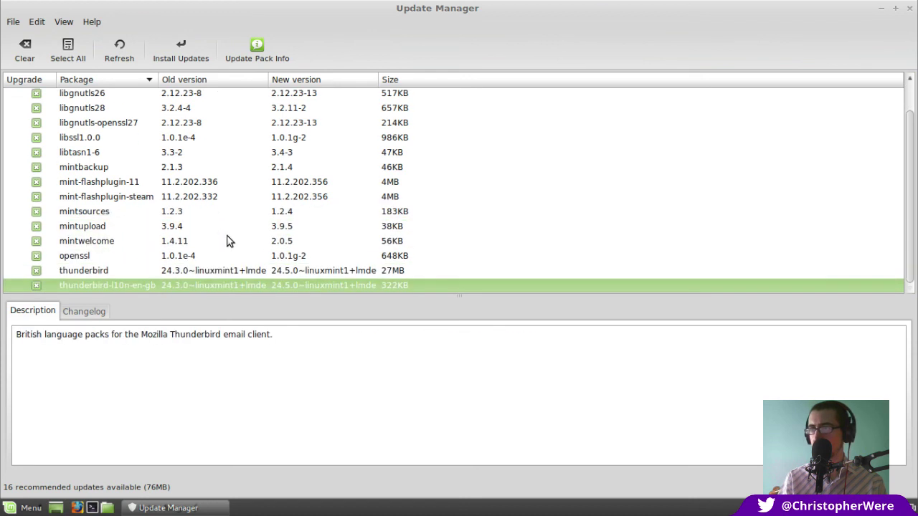
key(Up)
key(Up)
key(Up)
key(Up)
key(Up)
key(Up)
key(Up)
key(Up)
key(Up)
key(Up)
key(Up)
key(Up)
key(Up)
key(Up)
key(Up)
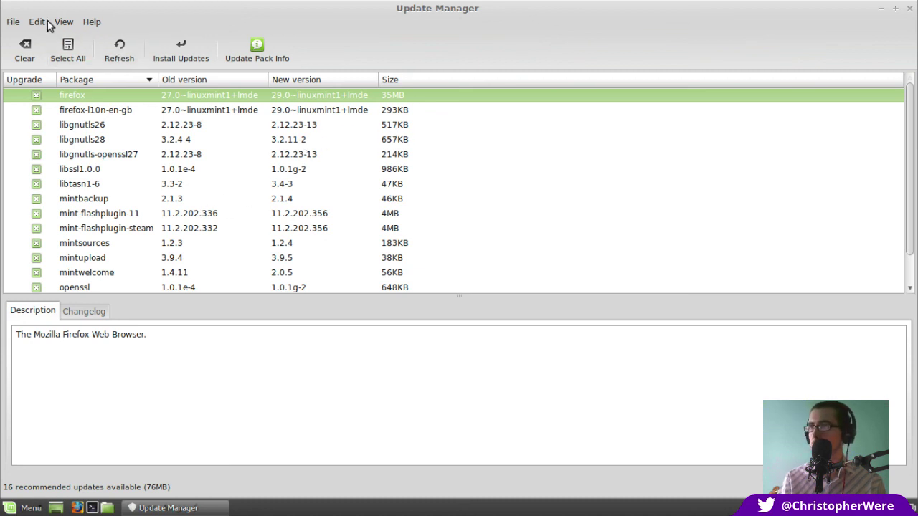
click(326, 111)
click(323, 99)
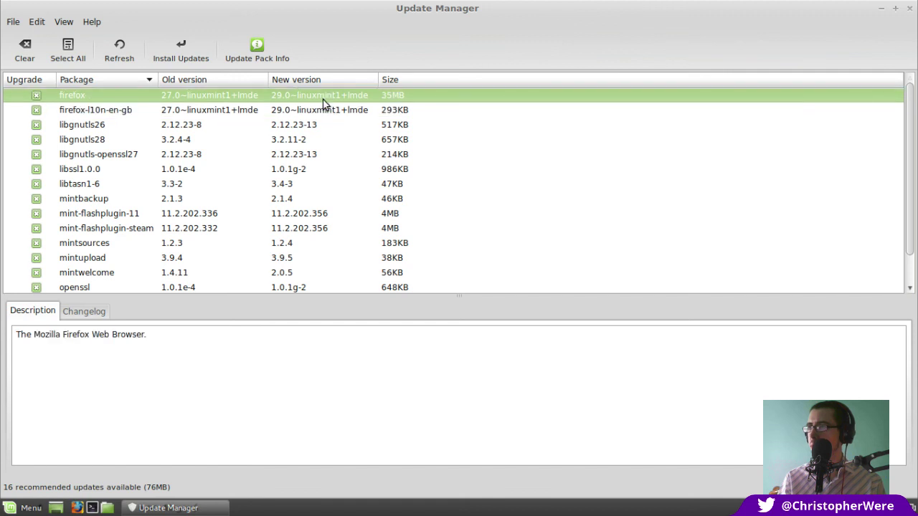
Restore the maximized Update Manager window to its normal floating size
click(895, 8)
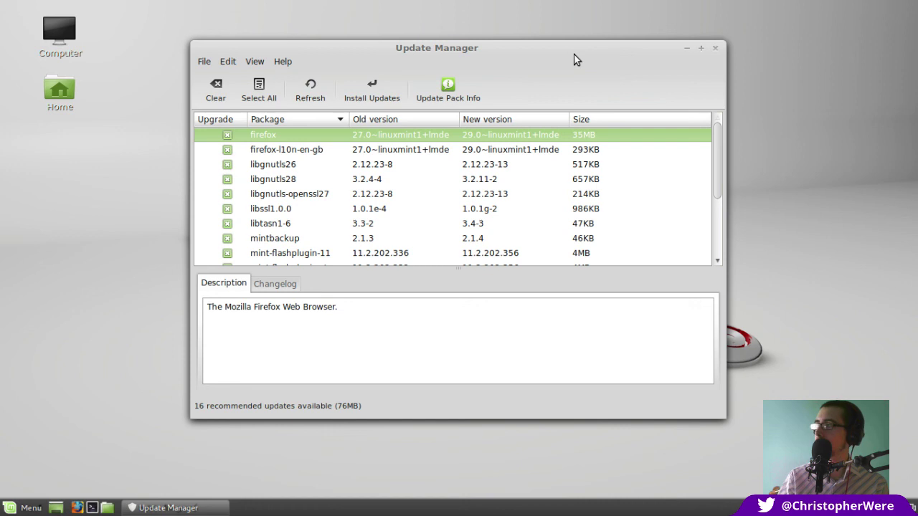
Close the Update Manager window, leaving the bare Cinnamon desktop with no windows open
click(715, 48)
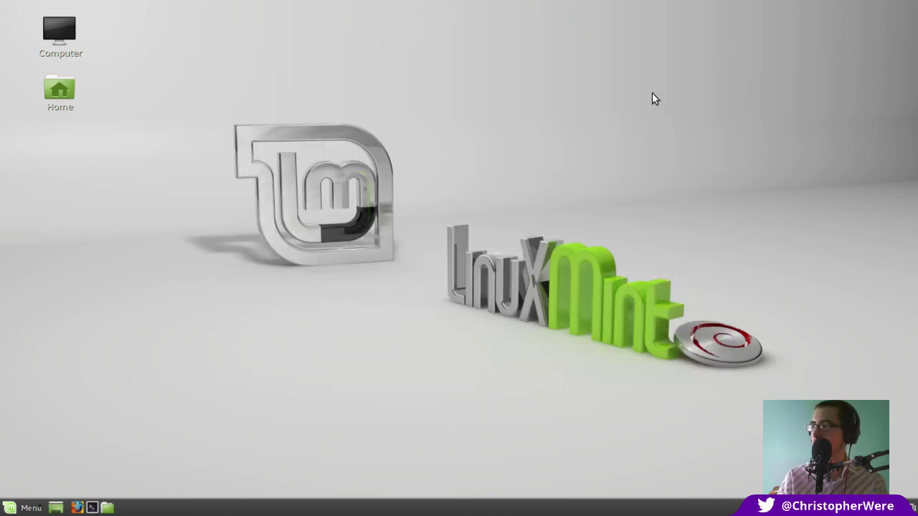